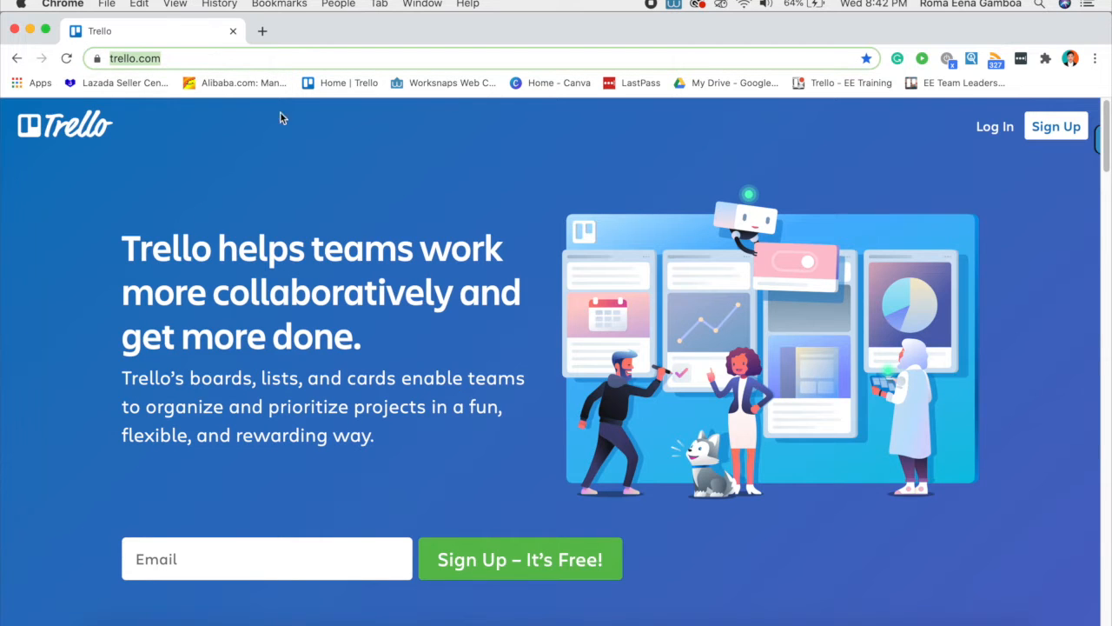
- Log in to Trello with Continue with Google, choosing the Google account
{"action": "left_click", "coordinate": [982, 129]}
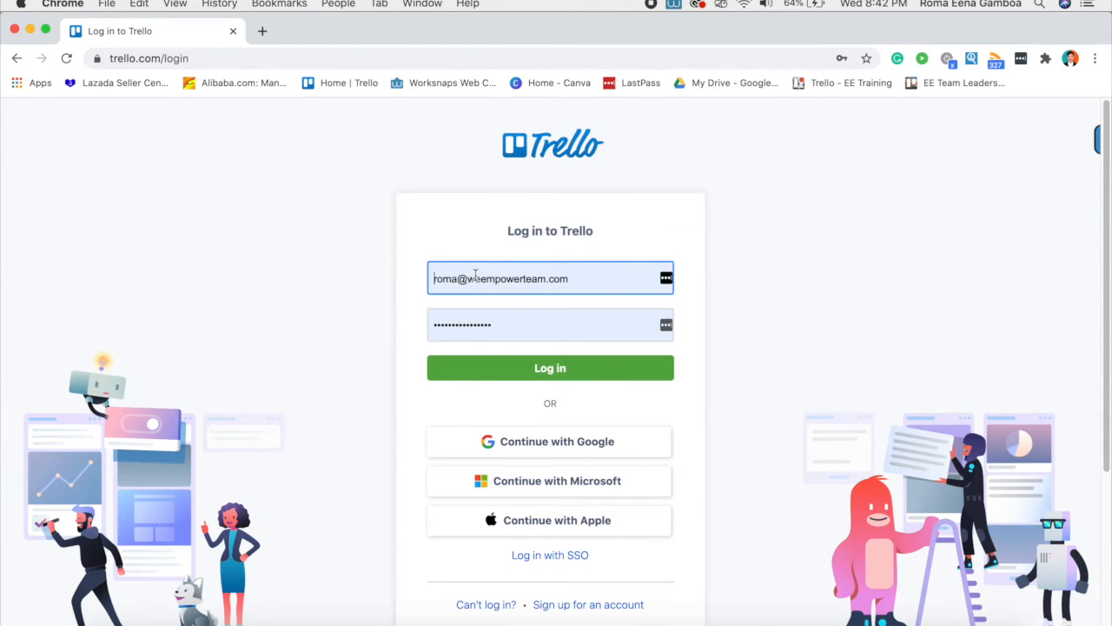
{"action": "left_click", "coordinate": [545, 450]}
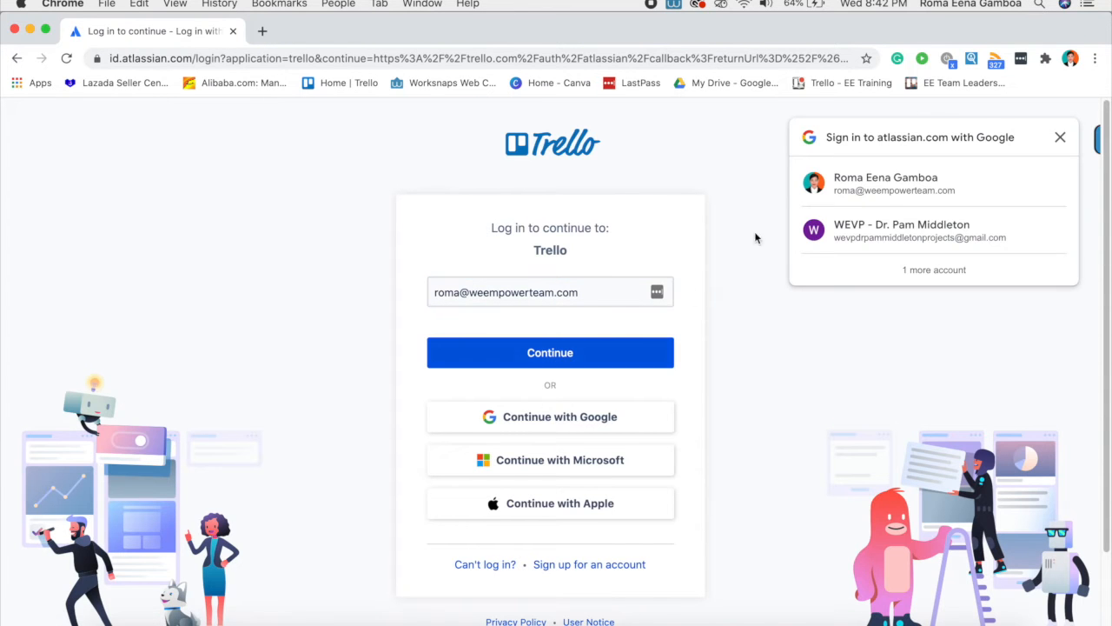
{"action": "left_click", "coordinate": [860, 182]}
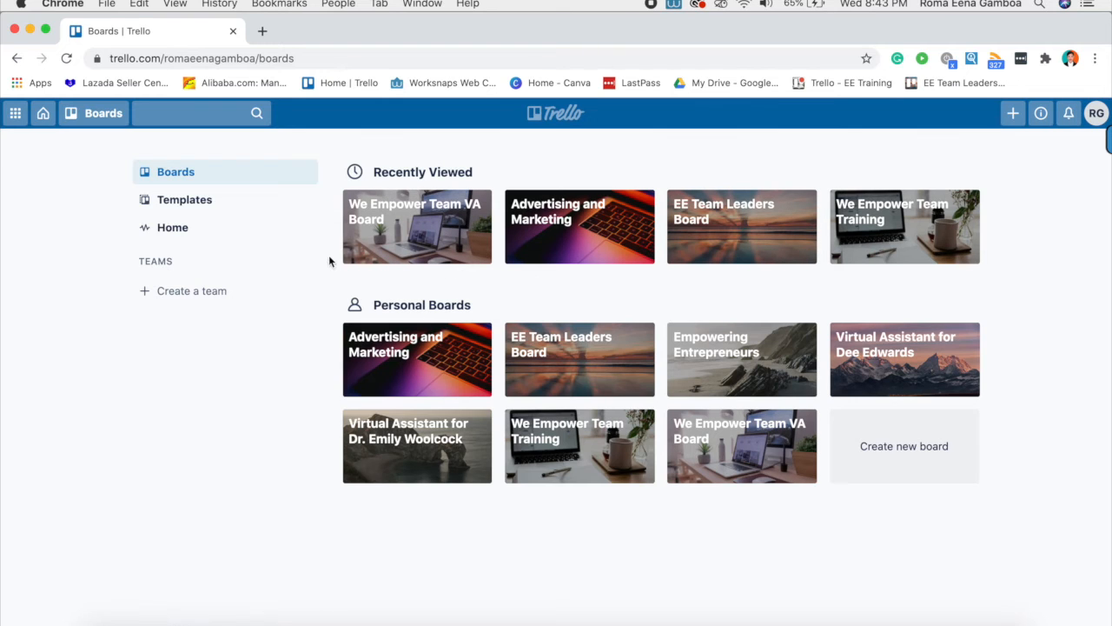
{"action": "left_click", "coordinate": [103, 117]}
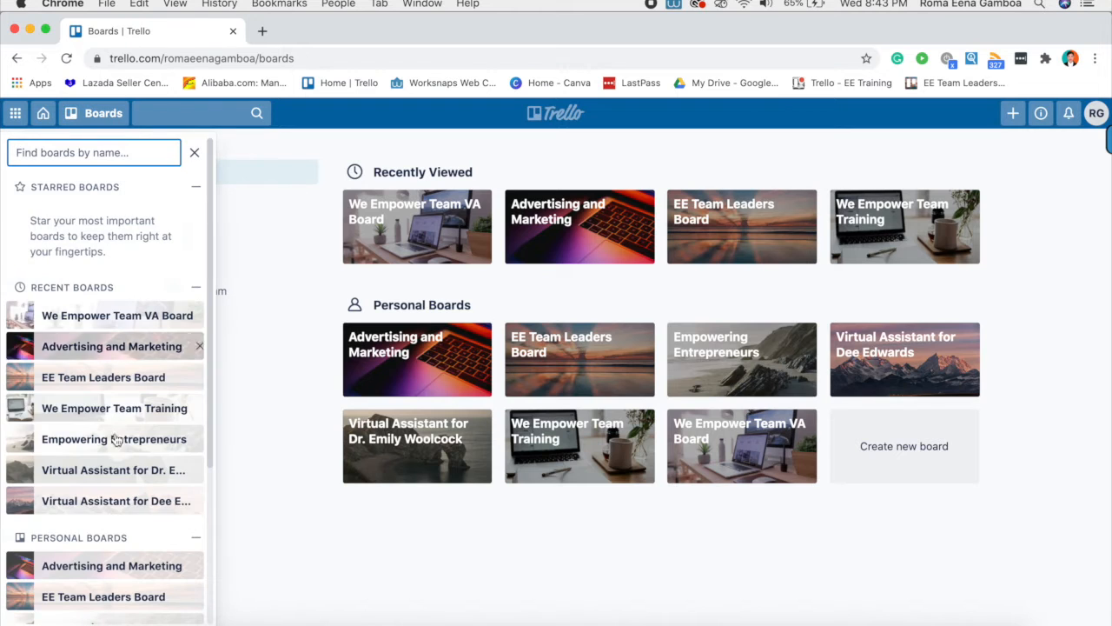
{"action": "scroll", "coordinate": [122, 382], "scroll_direction": "down", "scroll_amount": 5}
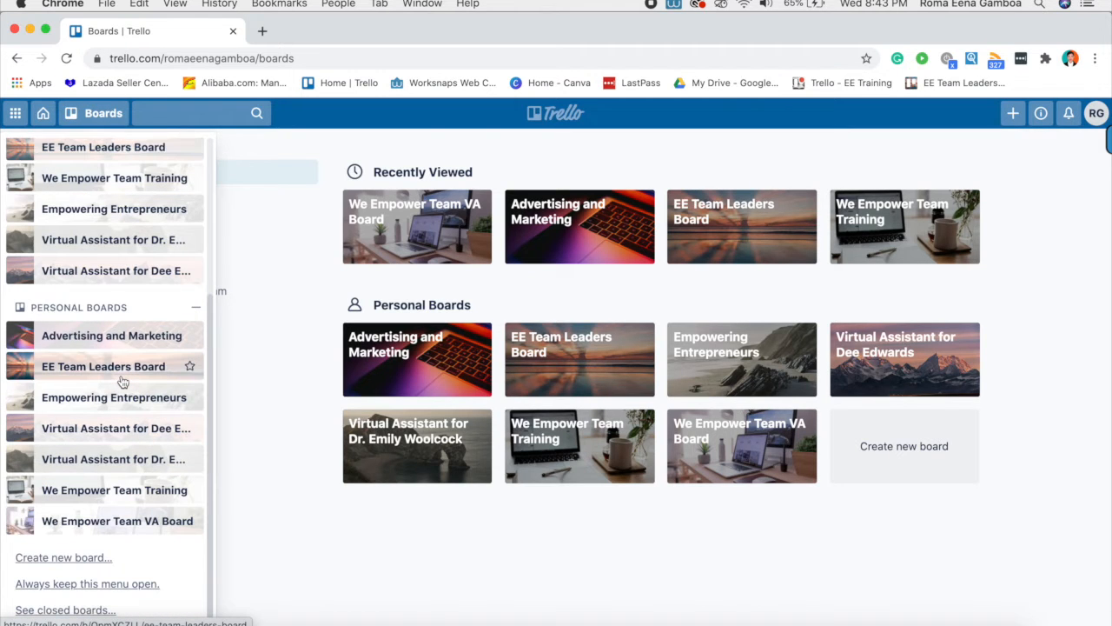
{"action": "scroll", "coordinate": [123, 382], "scroll_direction": "up", "scroll_amount": 5}
{"action": "scroll", "coordinate": [120, 379], "scroll_direction": "down", "scroll_amount": 5}
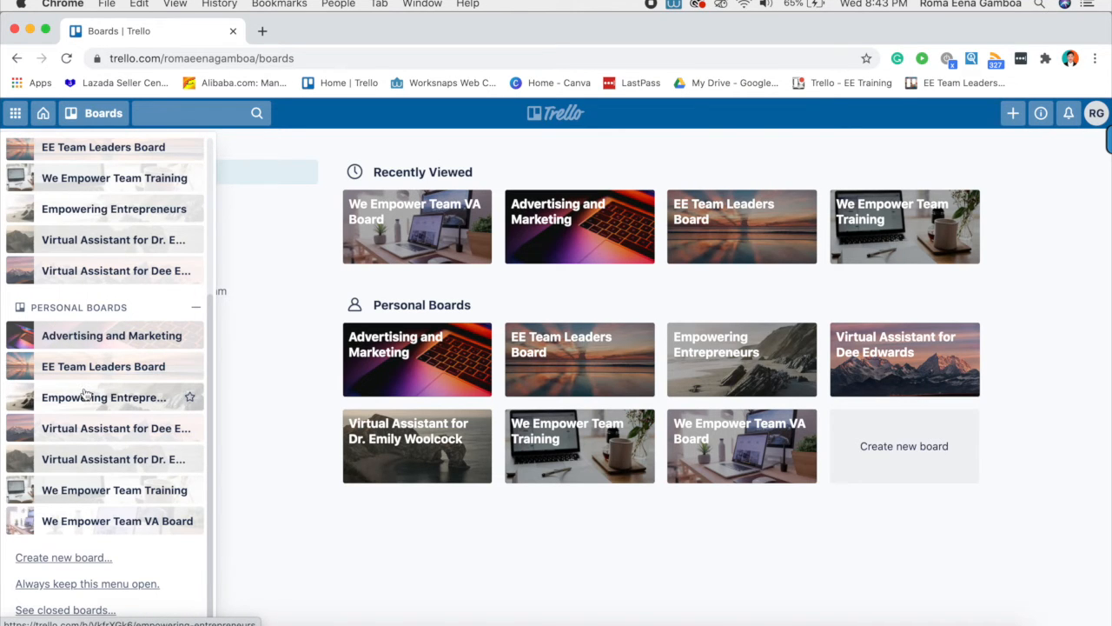
{"action": "left_click", "coordinate": [288, 532]}
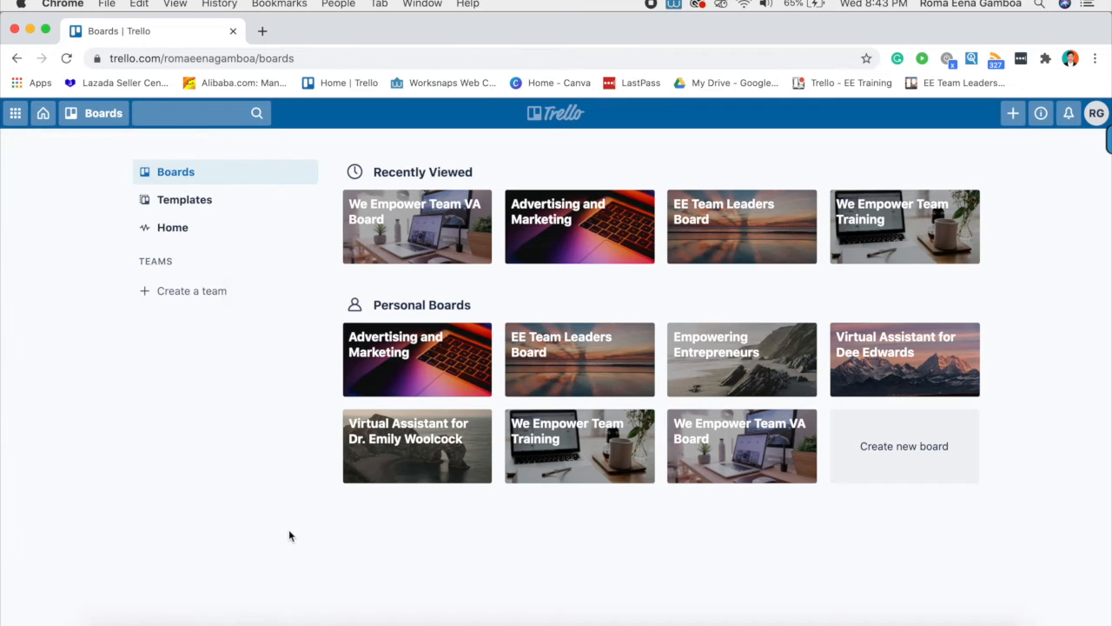
{"action": "left_click", "coordinate": [198, 200]}
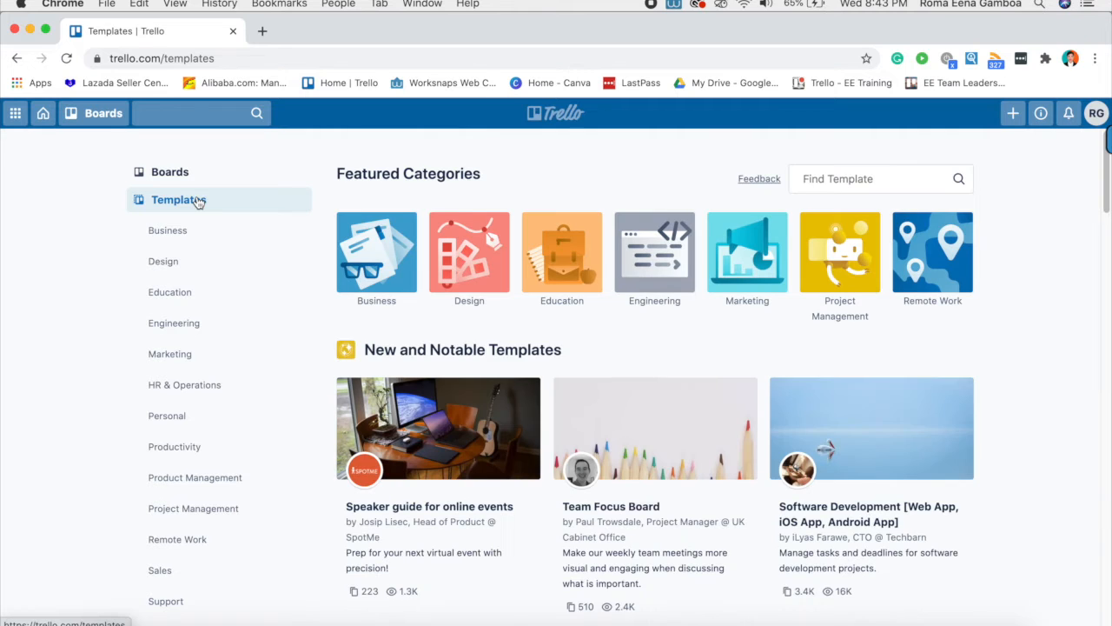
{"action": "scroll", "coordinate": [402, 385], "scroll_direction": "down", "scroll_amount": 1}
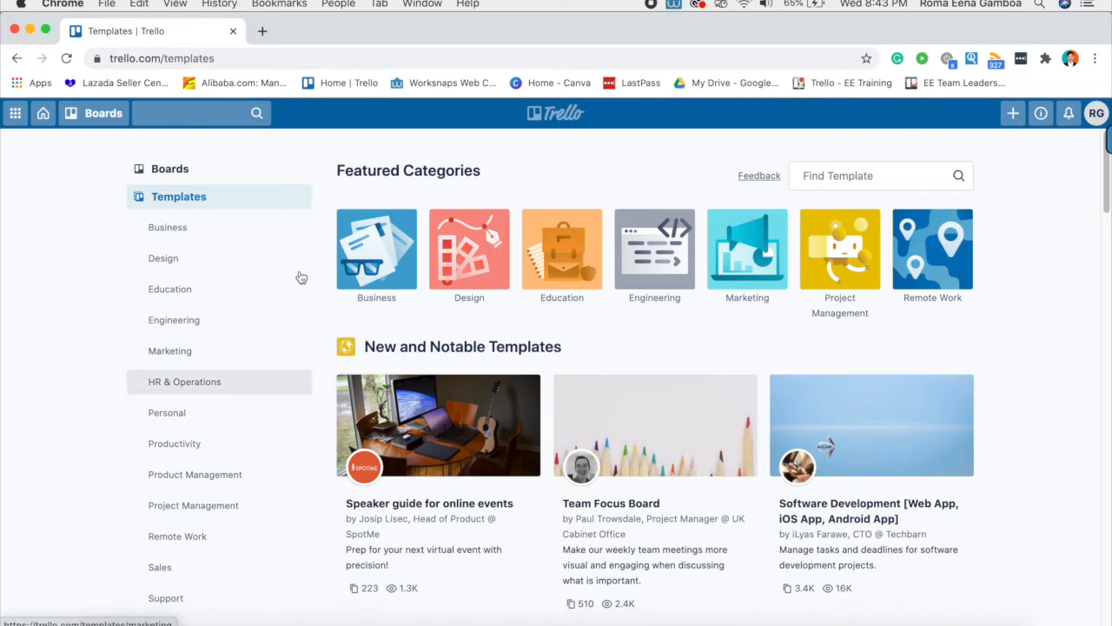
{"action": "scroll", "coordinate": [594, 467], "scroll_direction": "down", "scroll_amount": 10}
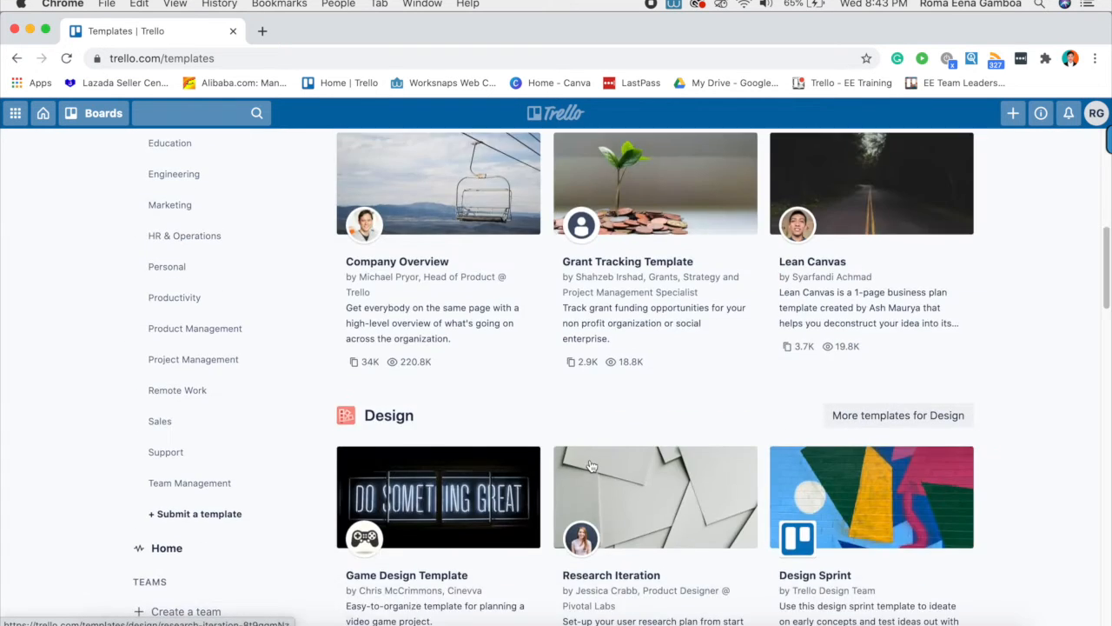
{"action": "scroll", "coordinate": [609, 434], "scroll_direction": "up", "scroll_amount": 10}
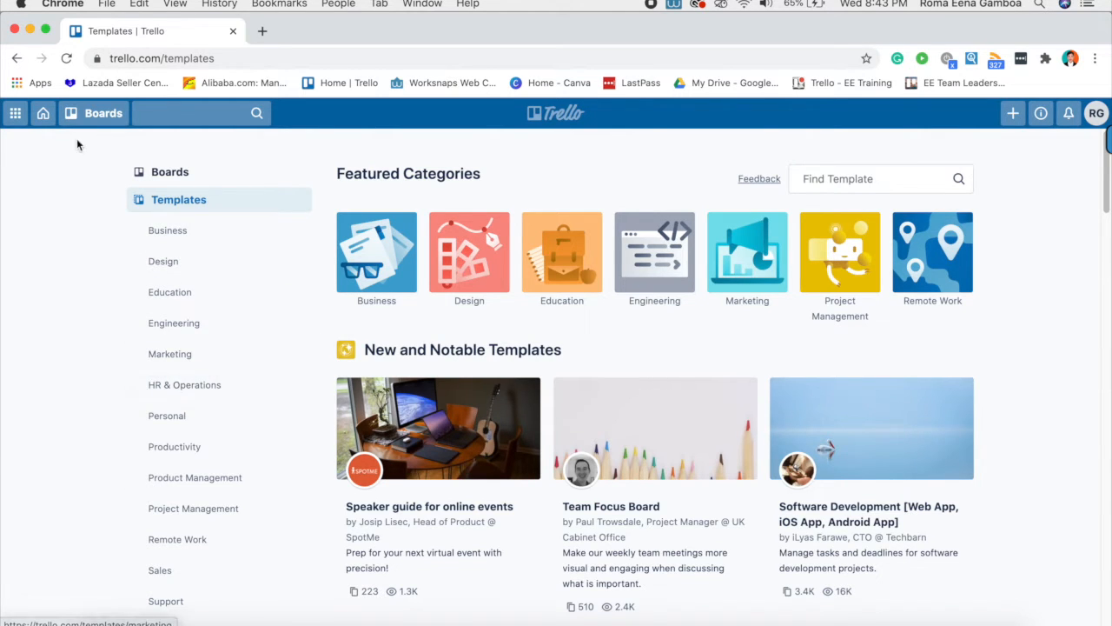
{"action": "left_click", "coordinate": [105, 115]}
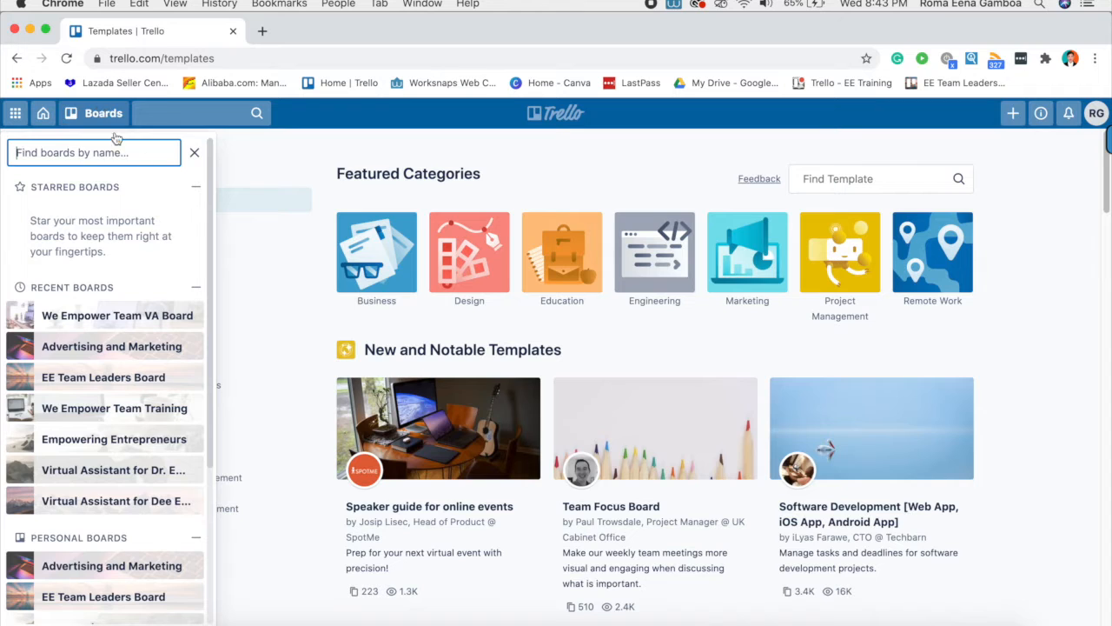
{"action": "left_click", "coordinate": [44, 116]}
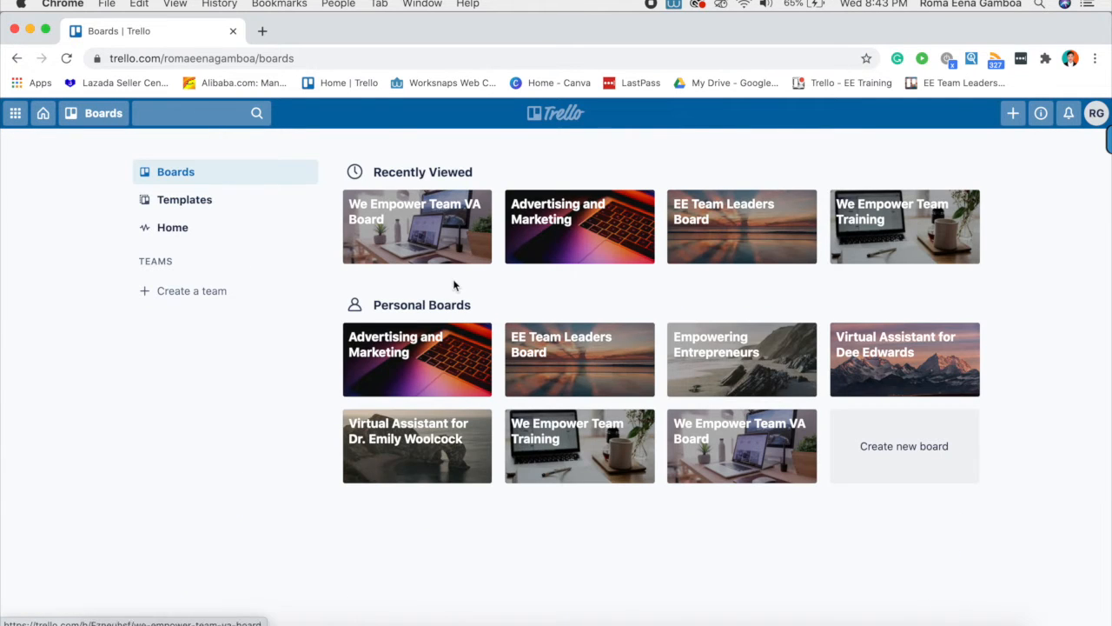
- Open the Social Media Graphics card on the Empowering Entrepreneurs board and start a comment
{"action": "left_click", "coordinate": [736, 372]}
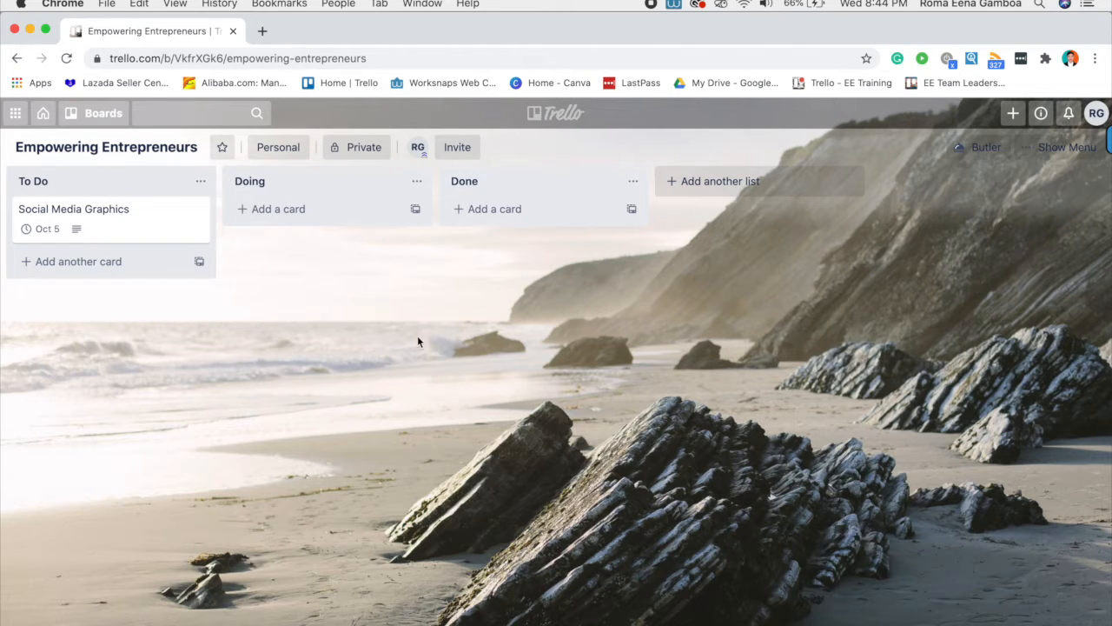
{"action": "left_click", "coordinate": [131, 217]}
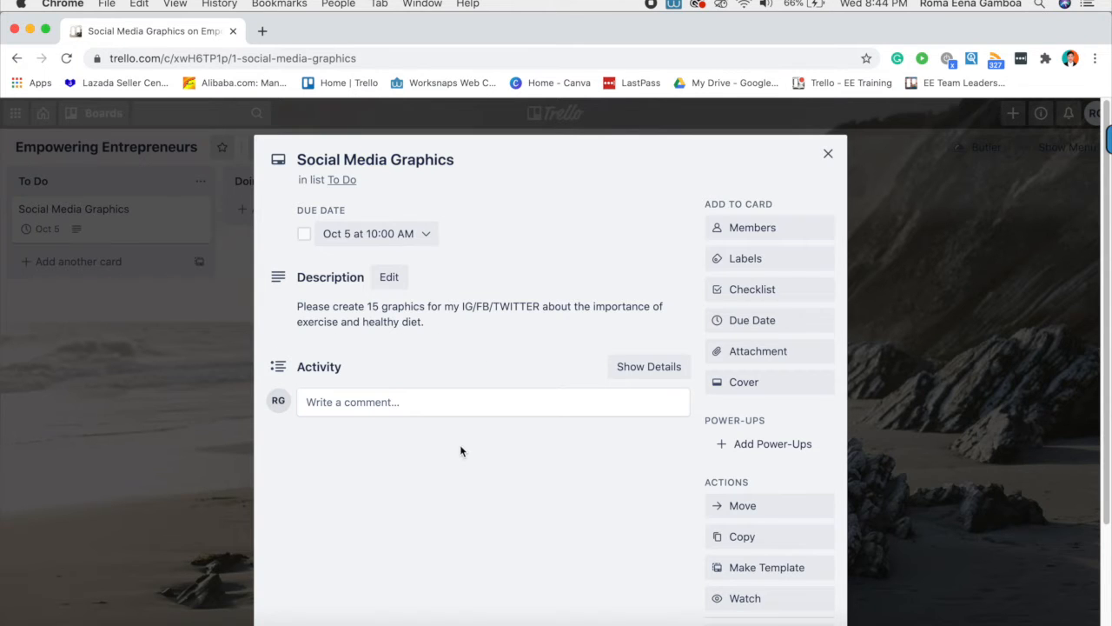
{"action": "scroll", "coordinate": [461, 450], "scroll_direction": "down", "scroll_amount": 2}
{"action": "scroll", "coordinate": [511, 458], "scroll_direction": "up", "scroll_amount": 2}
{"action": "left_click", "coordinate": [340, 403]}
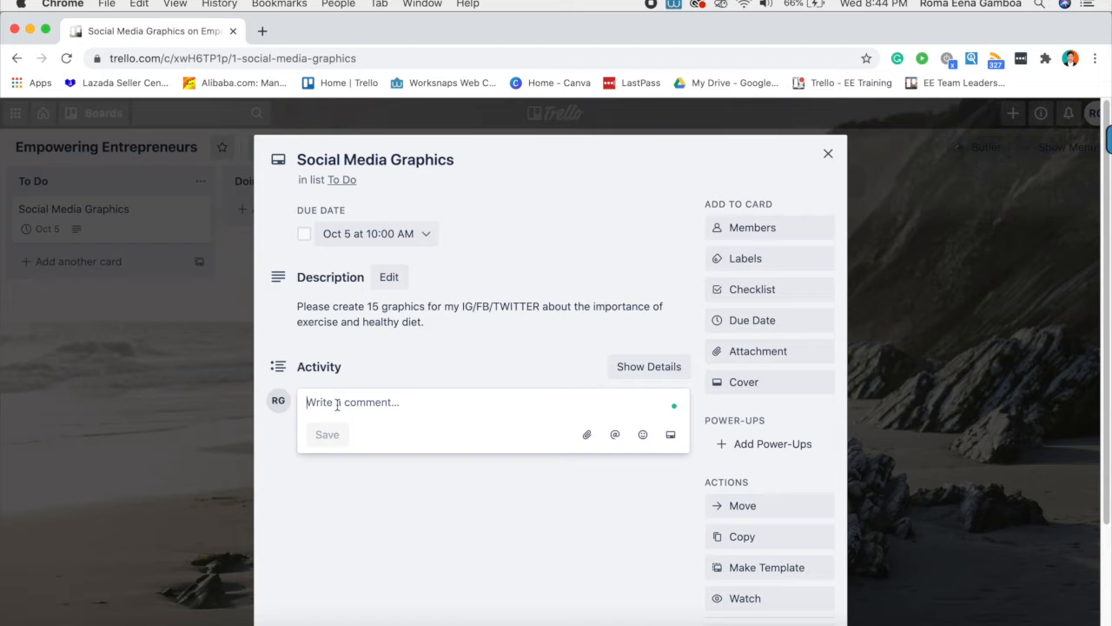
{"action": "type", "text": "Hi"}
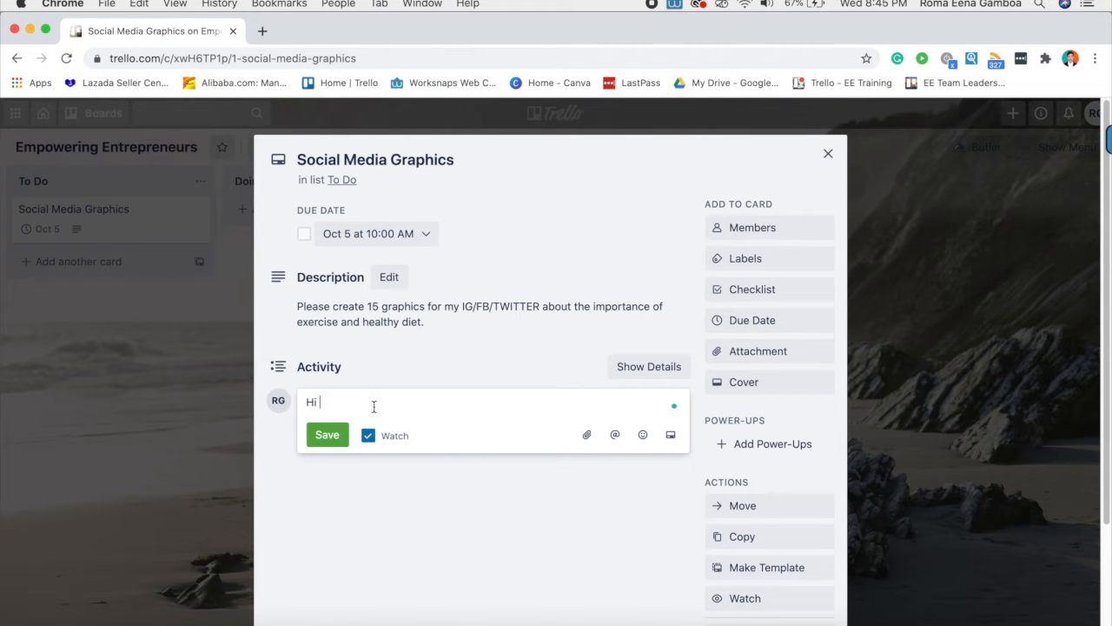
{"action": "type", "text": "@rom"}
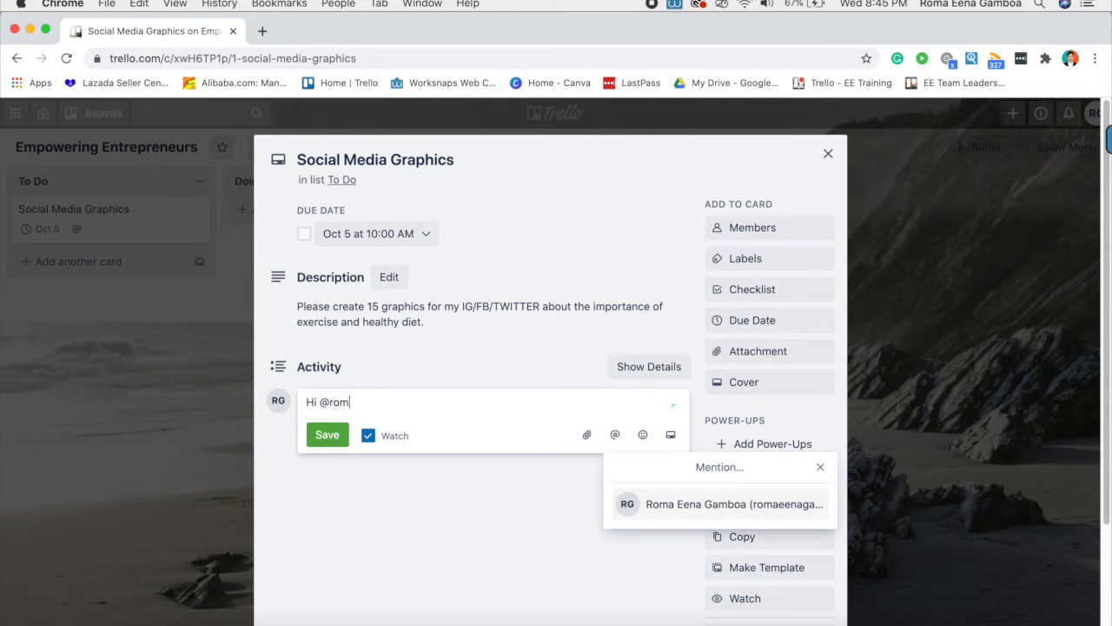
{"action": "left_click", "coordinate": [664, 509]}
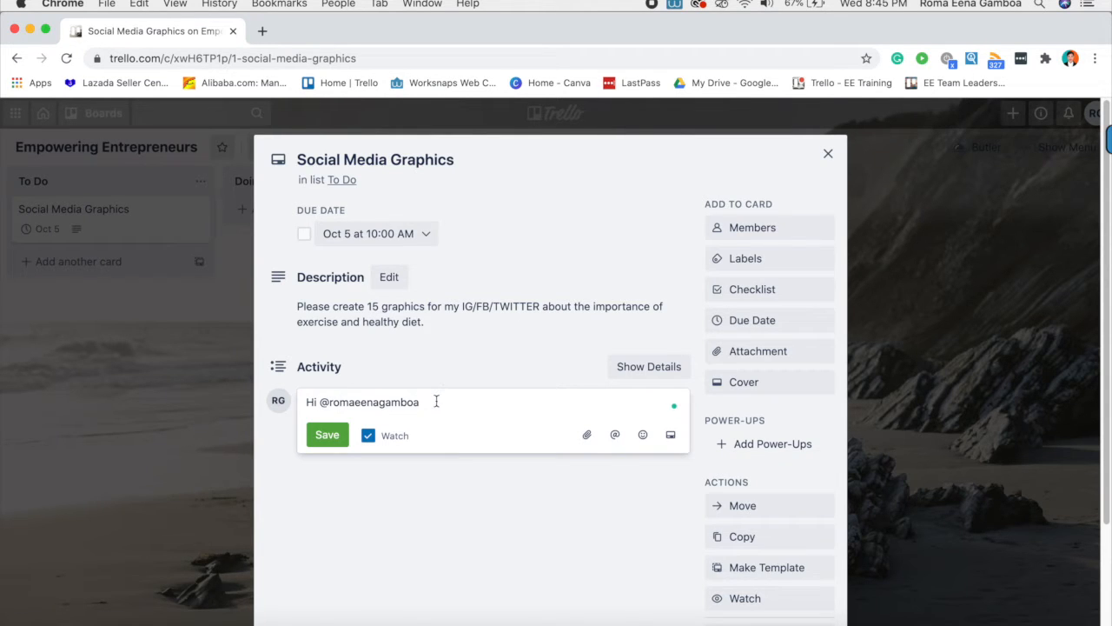
{"action": "key", "text": "BackSpace"}
{"action": "type", "text": "here is the graphic for your approval."}
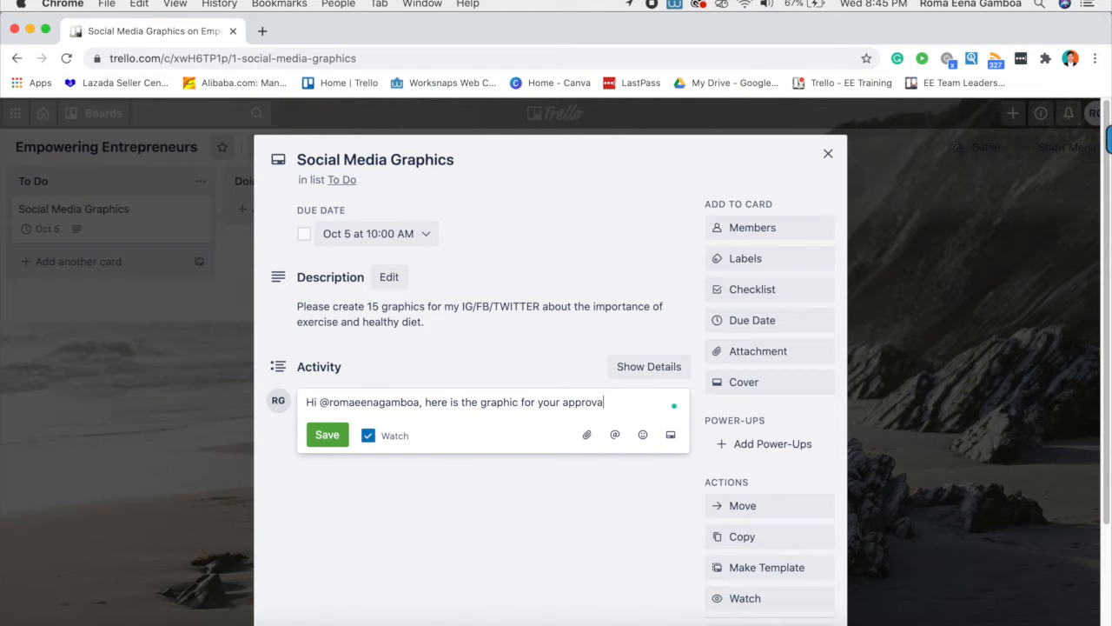
{"action": "left_click", "coordinate": [586, 434]}
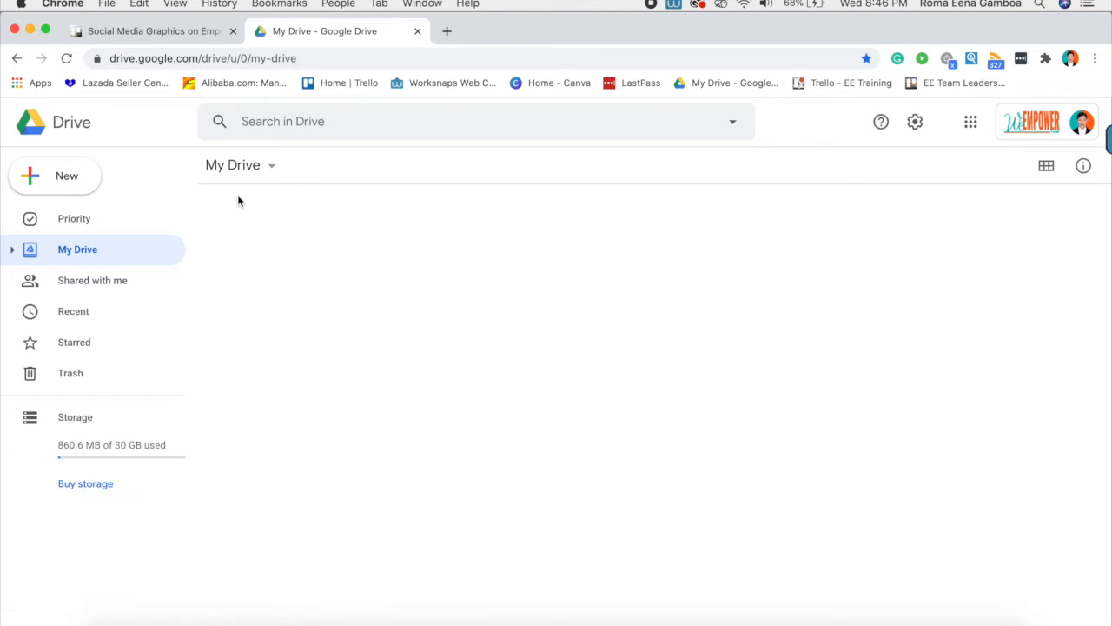
- Copy the anyone-with-the-link share URL for image (1).png in Google Drive
{"action": "scroll", "coordinate": [380, 377], "scroll_direction": "down", "scroll_amount": 5}
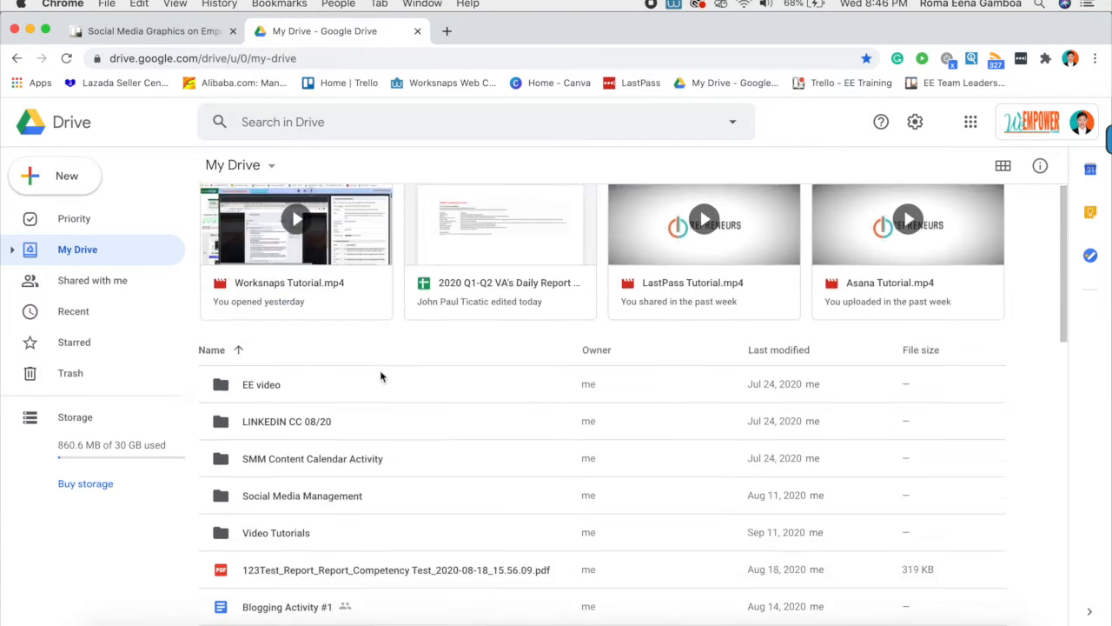
{"action": "scroll", "coordinate": [330, 424], "scroll_direction": "down", "scroll_amount": 5}
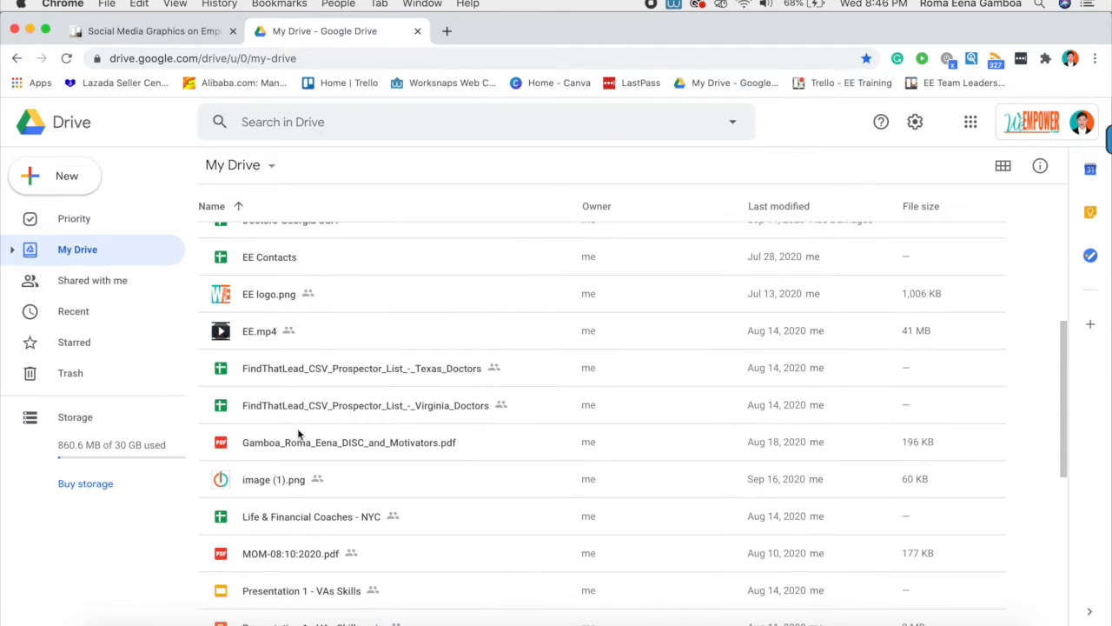
{"action": "scroll", "coordinate": [298, 450], "scroll_direction": "down", "scroll_amount": 1}
{"action": "double_click", "coordinate": [259, 318]}
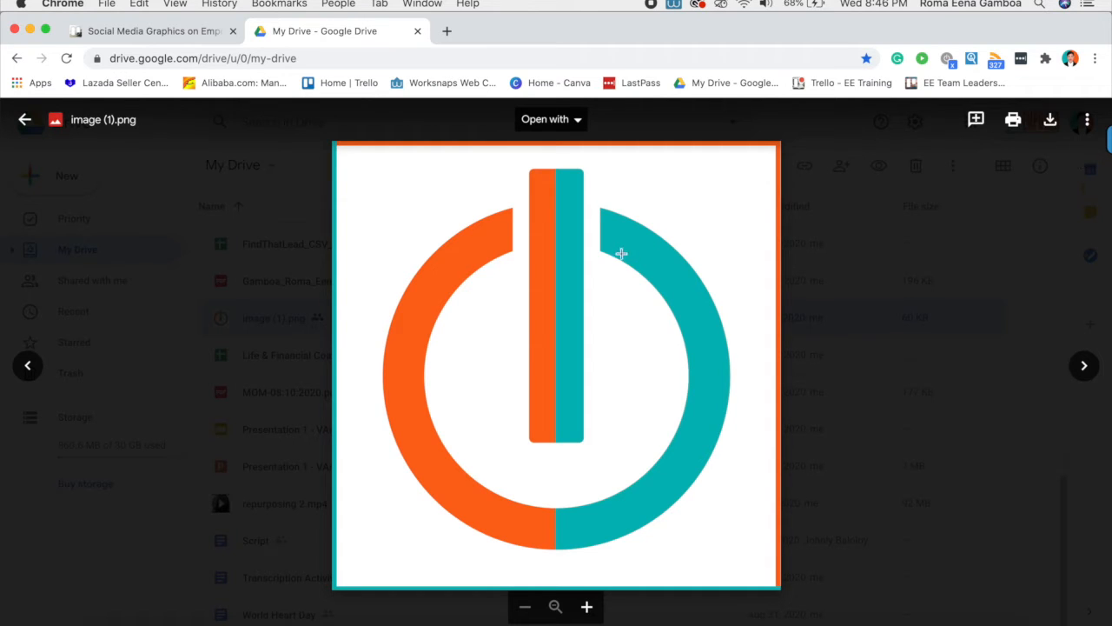
{"action": "left_click", "coordinate": [1085, 120]}
{"action": "left_click", "coordinate": [928, 155]}
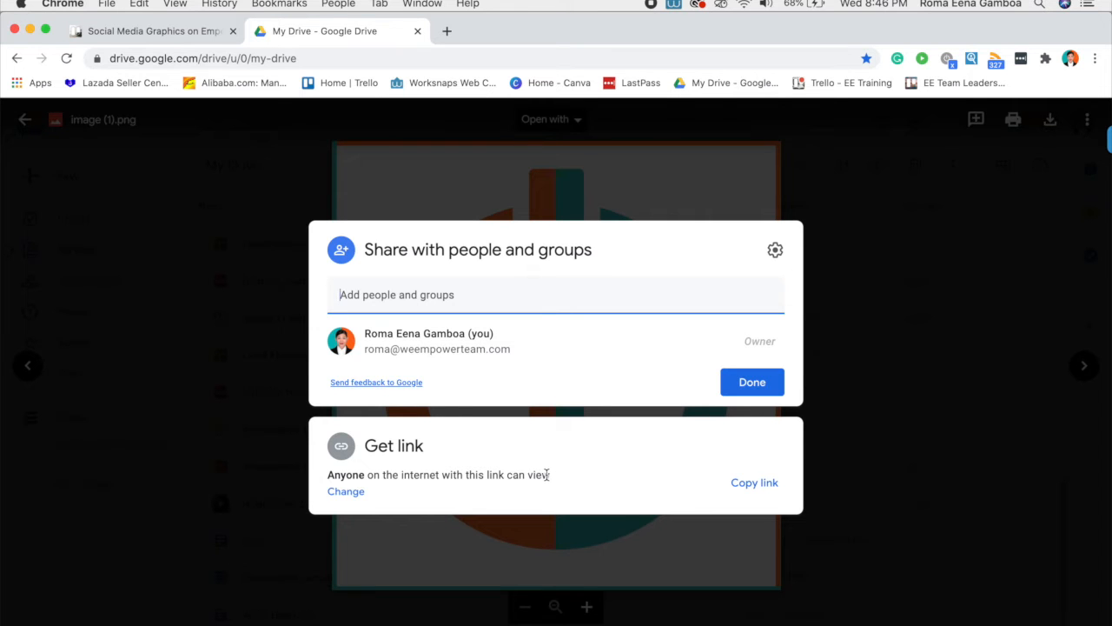
{"action": "left_click", "coordinate": [755, 489]}
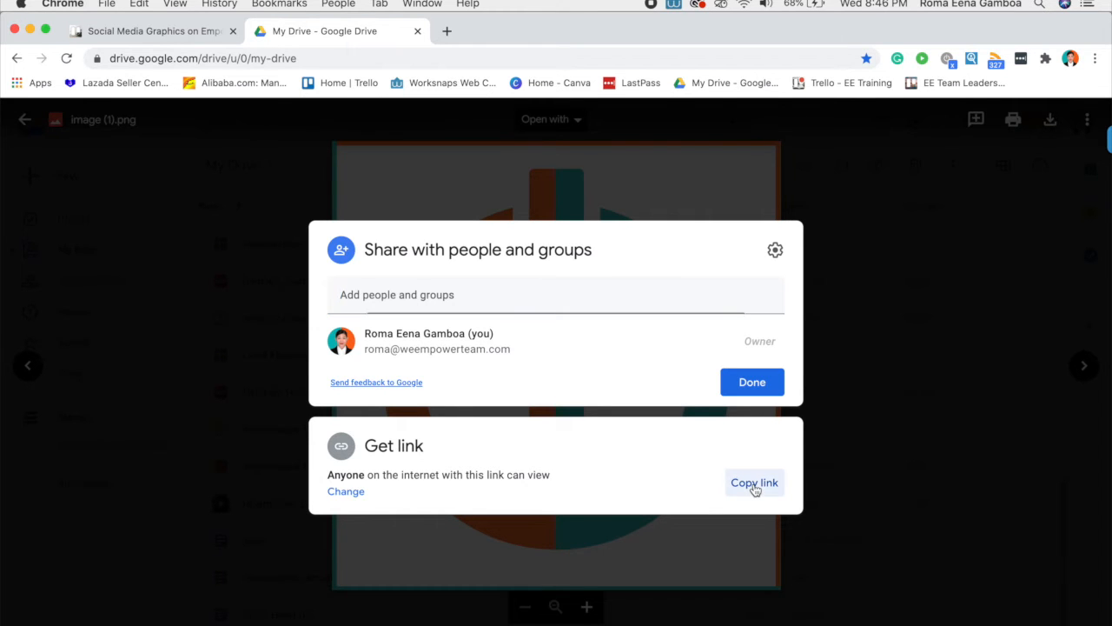
{"action": "left_click", "coordinate": [176, 33]}
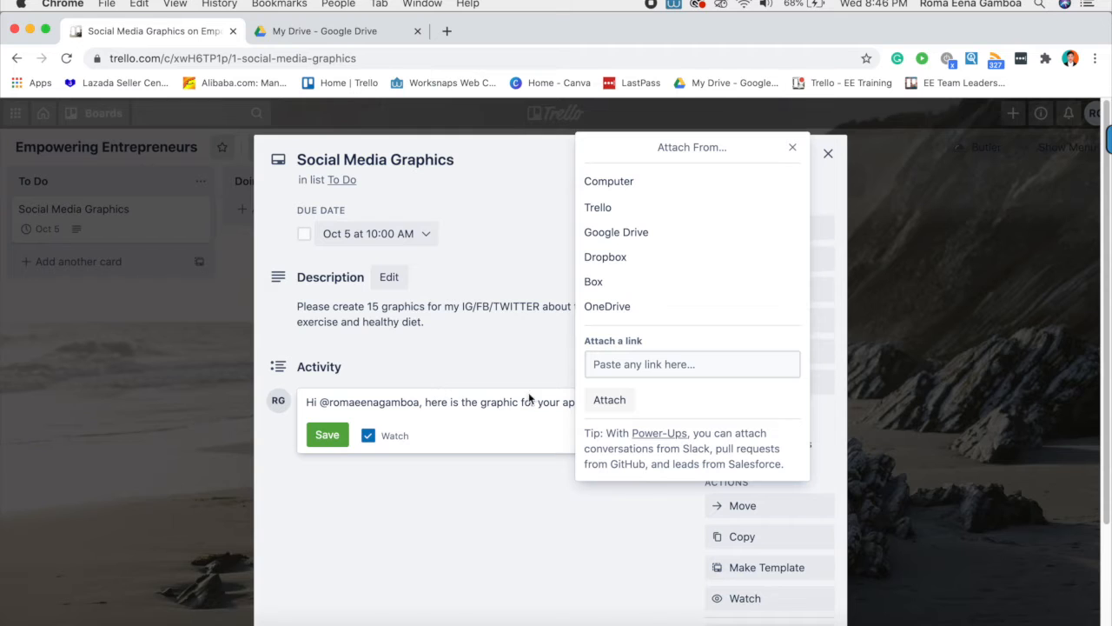
- Paste the Drive link into the card and preview the attached graphic
{"action": "left_click", "coordinate": [643, 365]}
{"action": "key", "text": "super+v"}
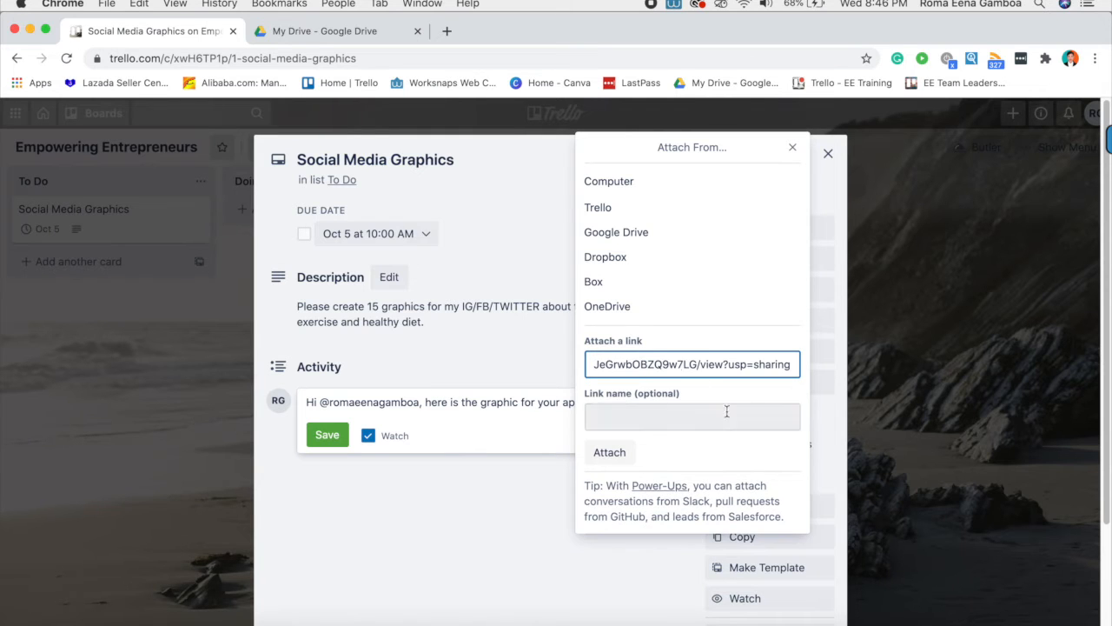
{"action": "left_click", "coordinate": [609, 452]}
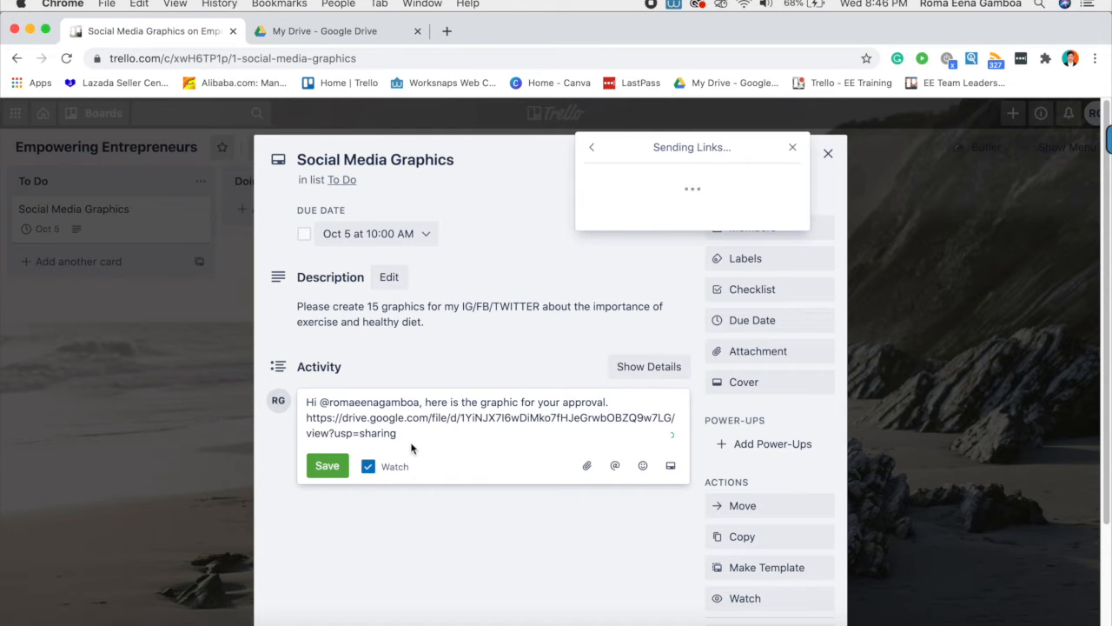
{"action": "left_click", "coordinate": [437, 443]}
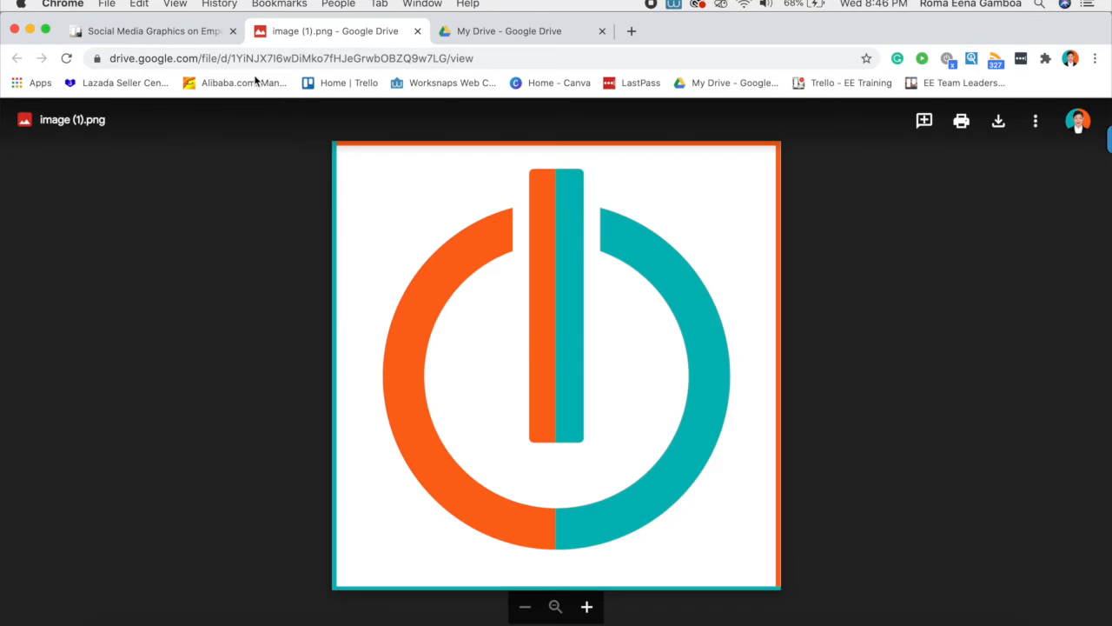
{"action": "left_click", "coordinate": [417, 31]}
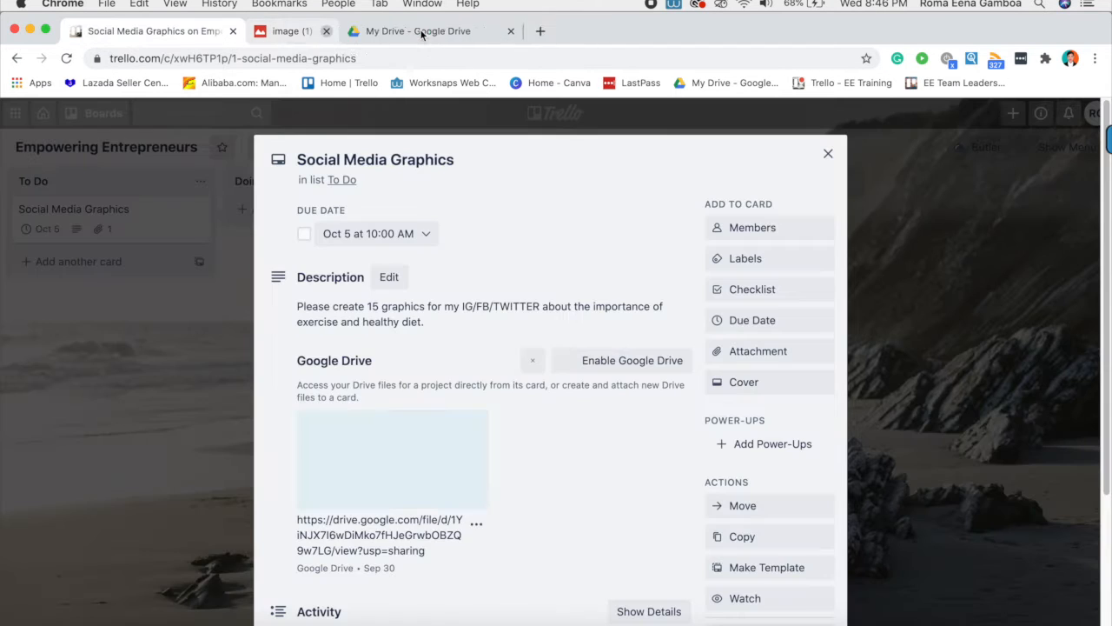
- Re-paste the Drive link on its own line in the comment and post it
{"action": "scroll", "coordinate": [415, 435], "scroll_direction": "down", "scroll_amount": 3}
{"action": "scroll", "coordinate": [415, 440], "scroll_direction": "down", "scroll_amount": 1}
{"action": "left_click", "coordinate": [423, 498]}
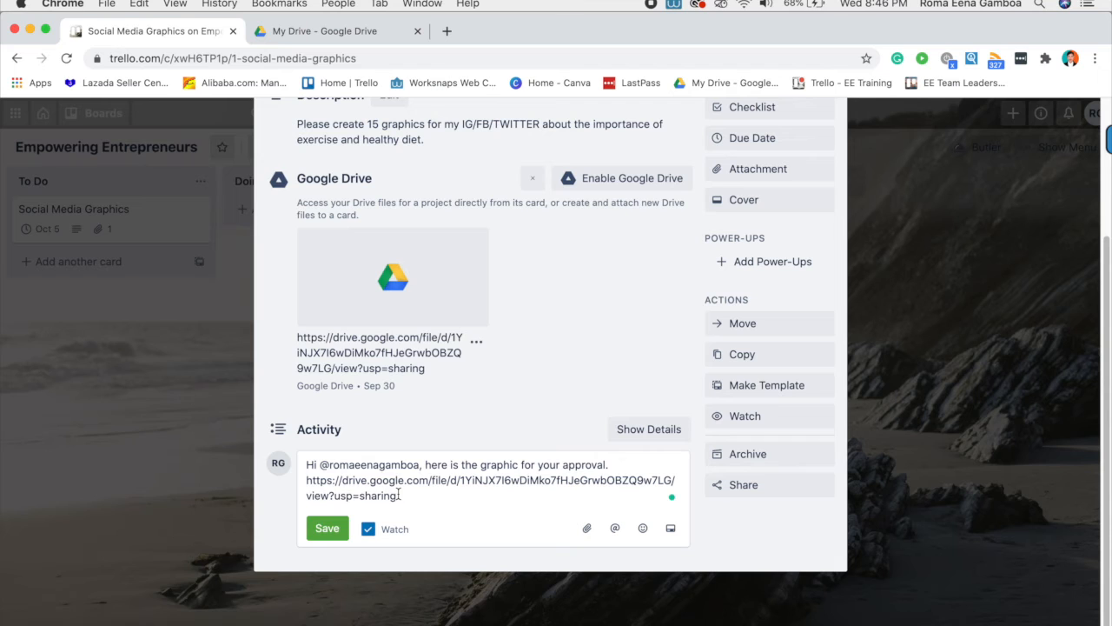
{"action": "left_click_drag", "start_coordinate": [423, 498], "coordinate": [286, 487]}
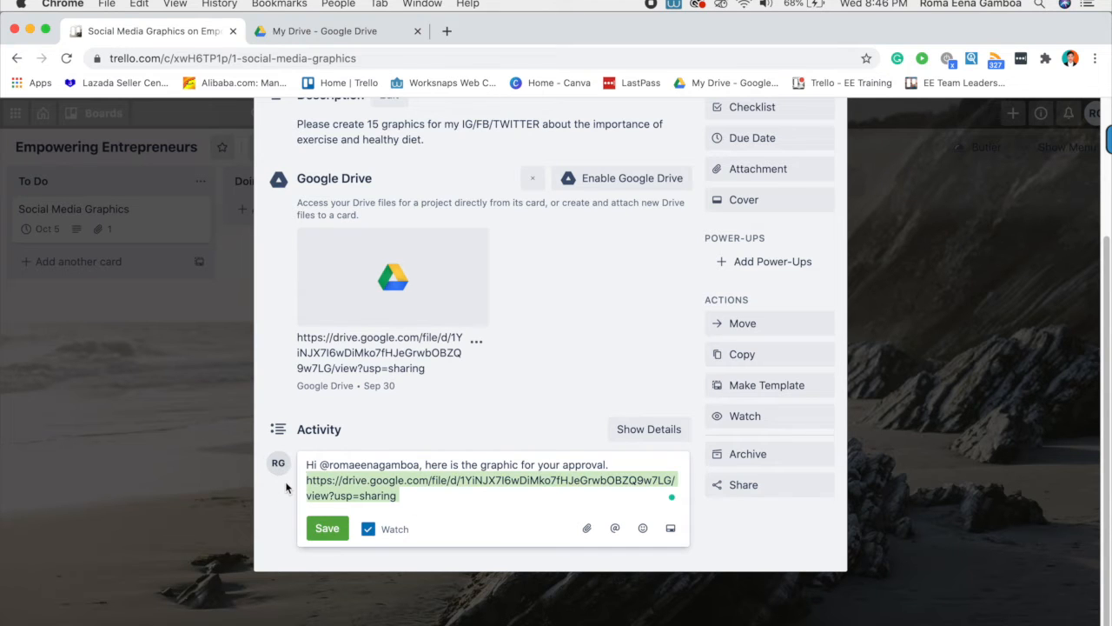
{"action": "key", "text": "BackSpace"}
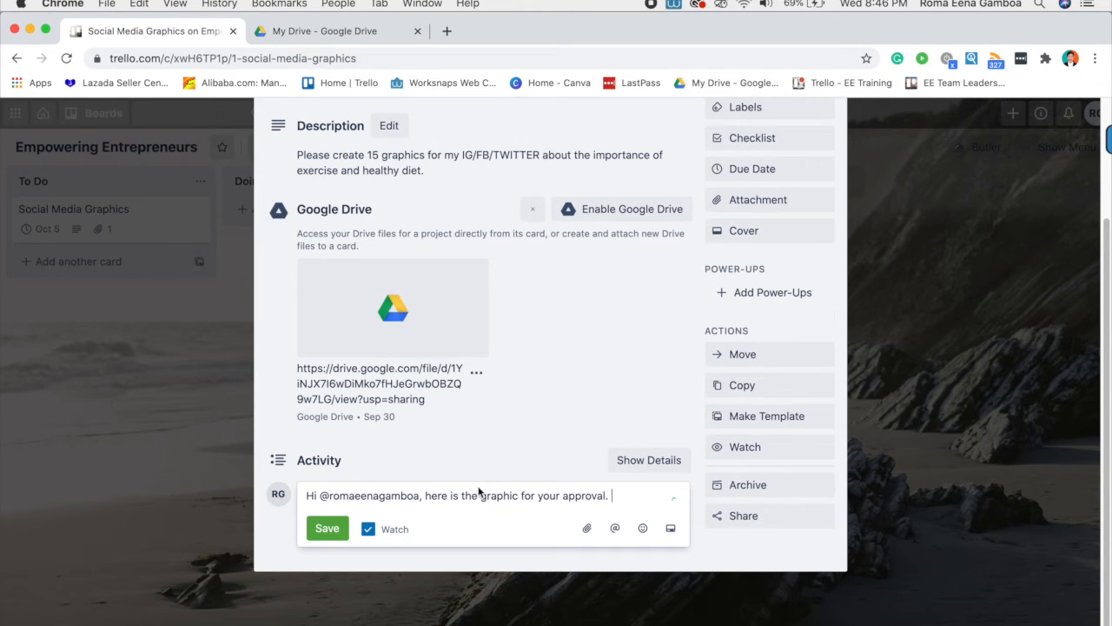
{"action": "key", "text": "super+v"}
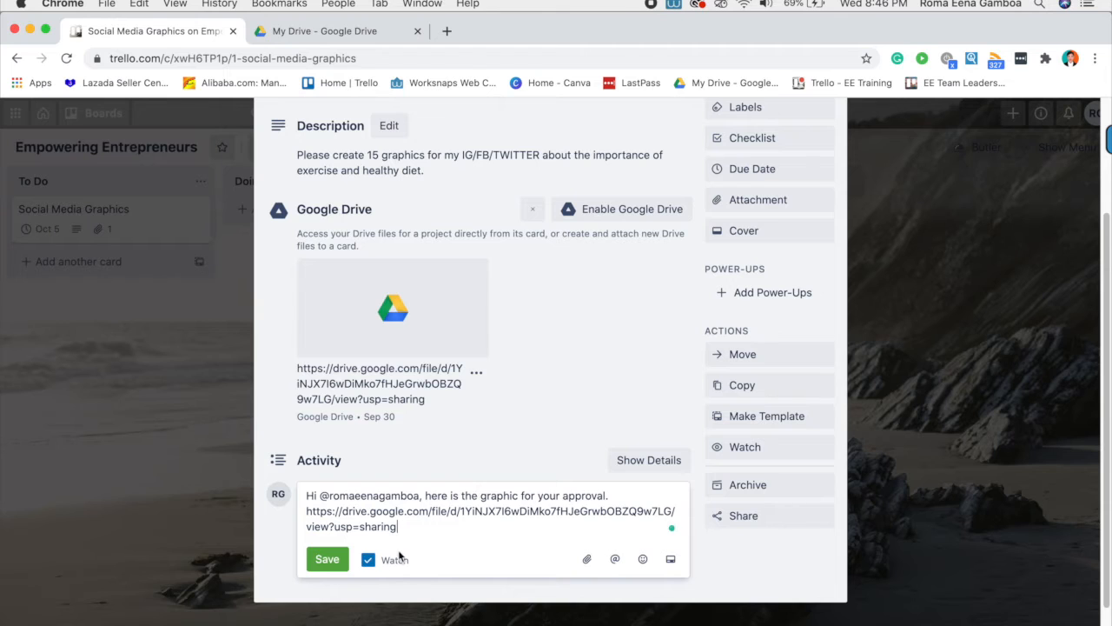
{"action": "scroll", "coordinate": [351, 507], "scroll_direction": "down", "scroll_amount": 1}
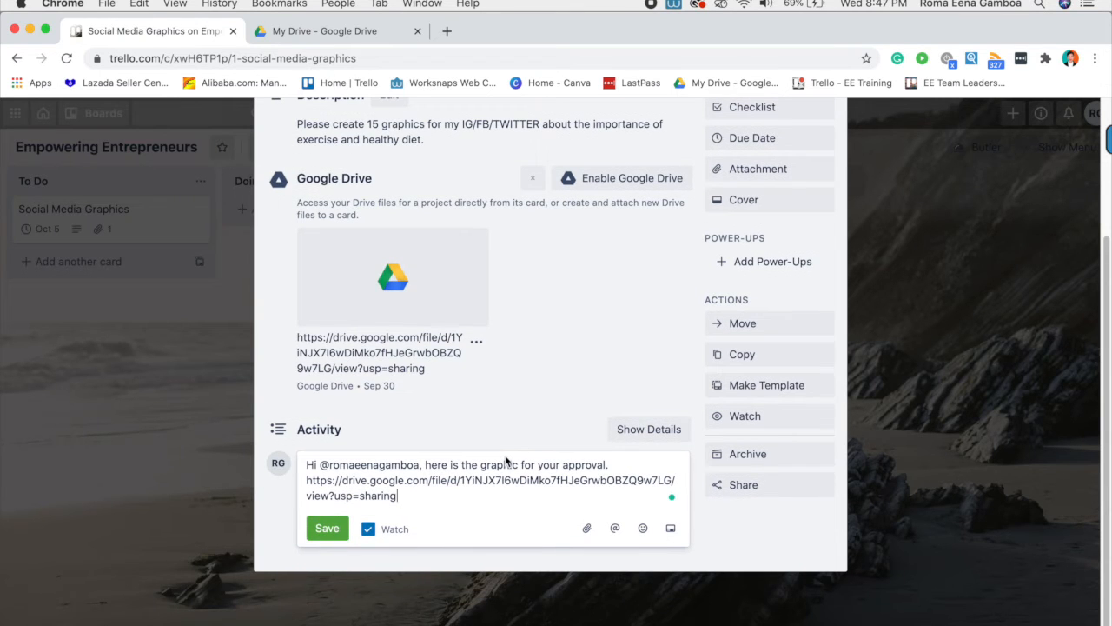
{"action": "left_click", "coordinate": [329, 529]}
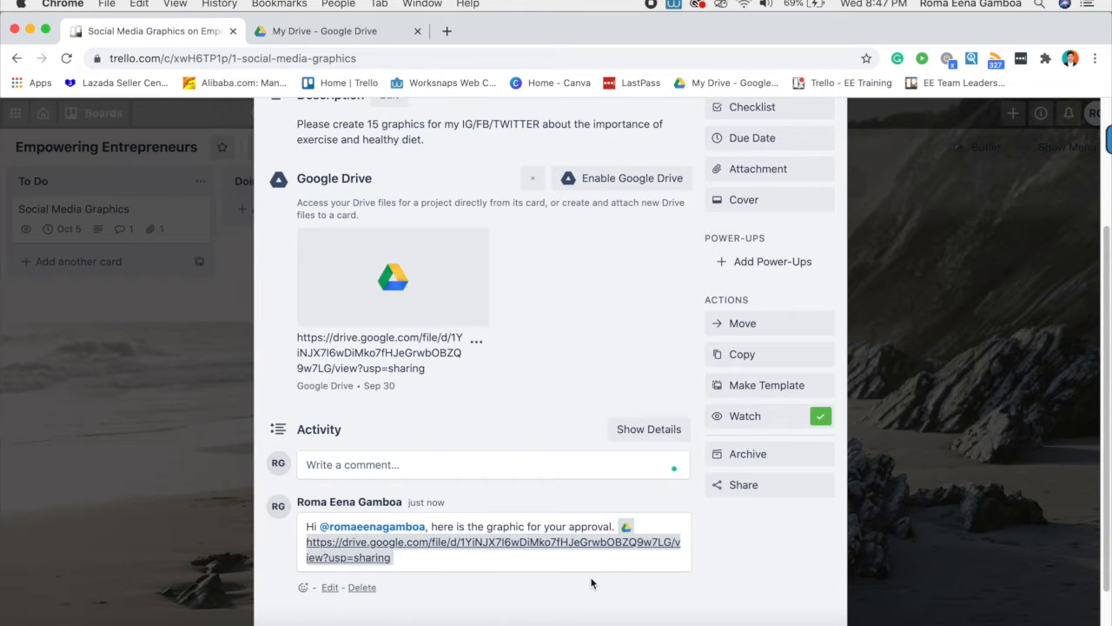
{"action": "scroll", "coordinate": [591, 582], "scroll_direction": "down", "scroll_amount": 2}
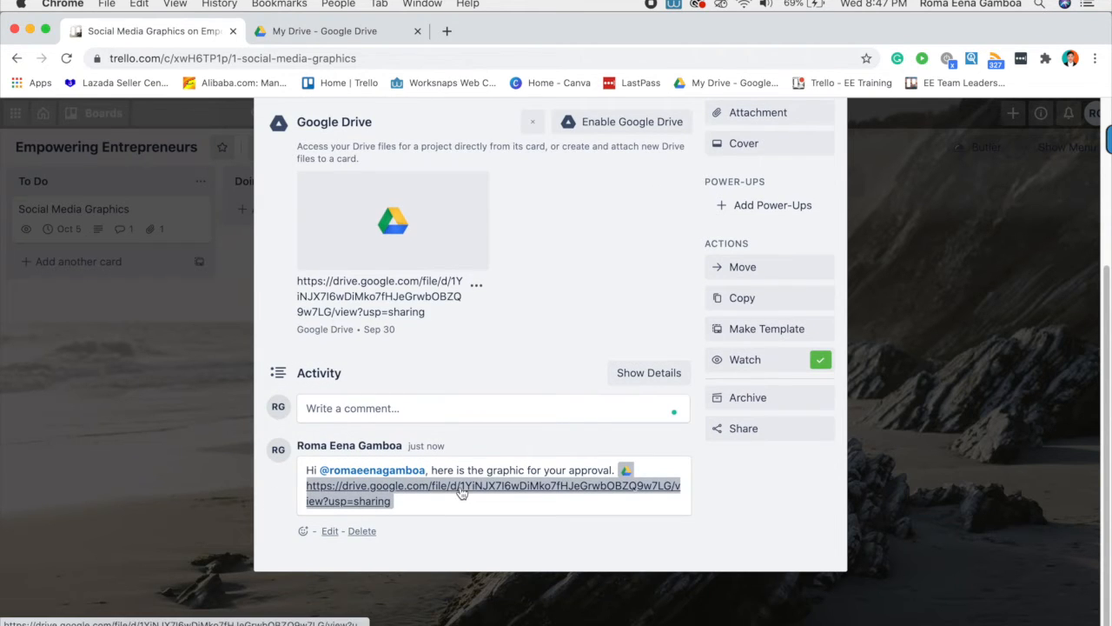
{"action": "scroll", "coordinate": [460, 493], "scroll_direction": "up", "scroll_amount": 2}
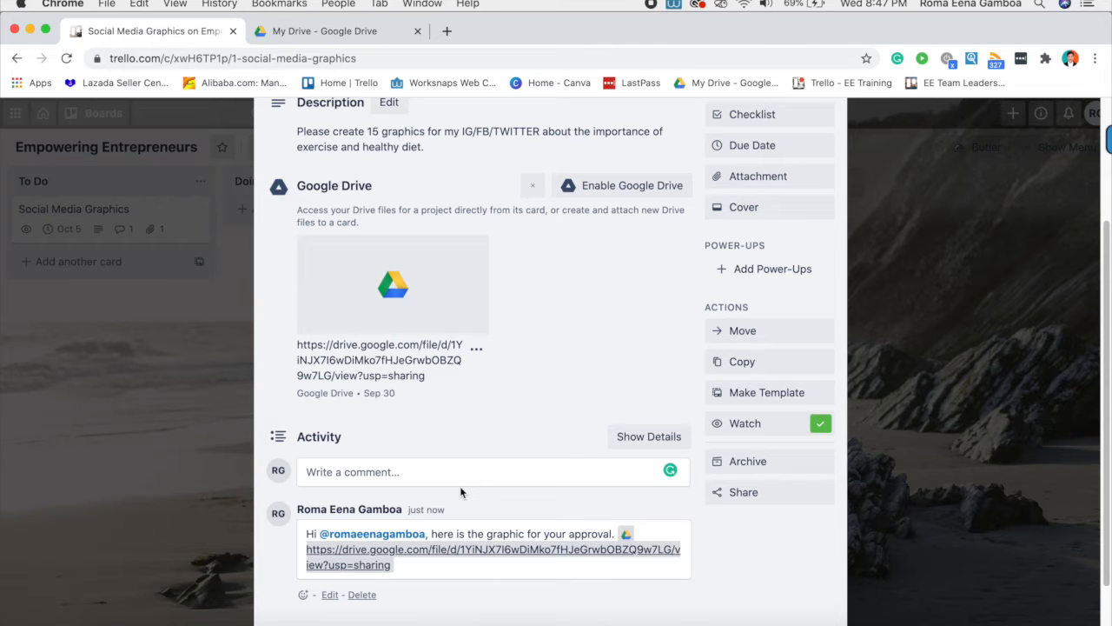
{"action": "scroll", "coordinate": [461, 493], "scroll_direction": "down", "scroll_amount": 2}
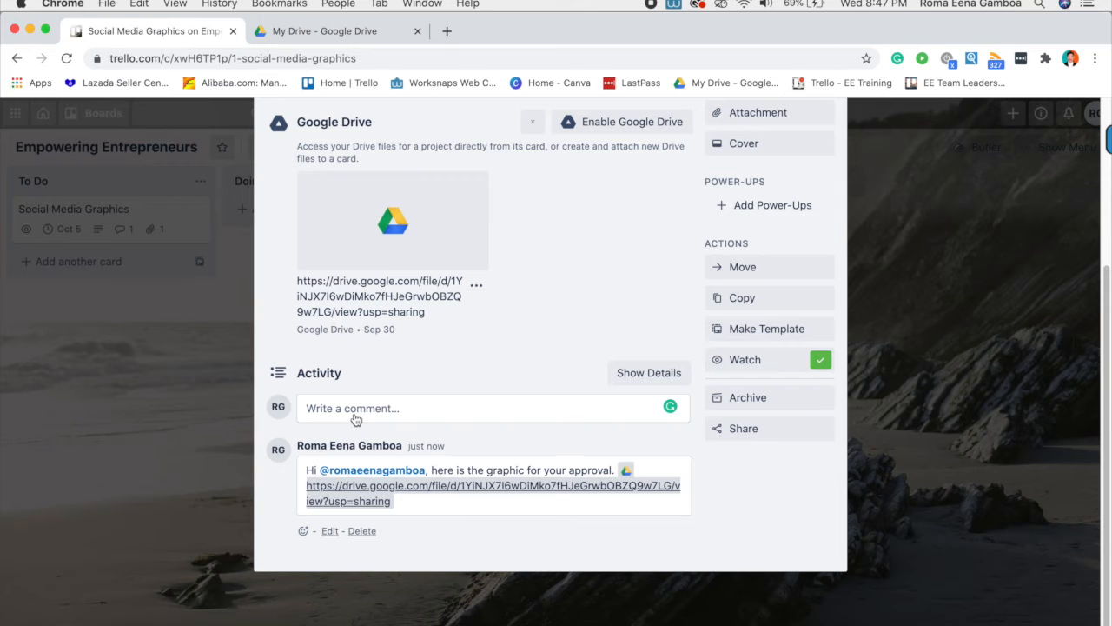
{"action": "scroll", "coordinate": [355, 419], "scroll_direction": "up", "scroll_amount": 5}
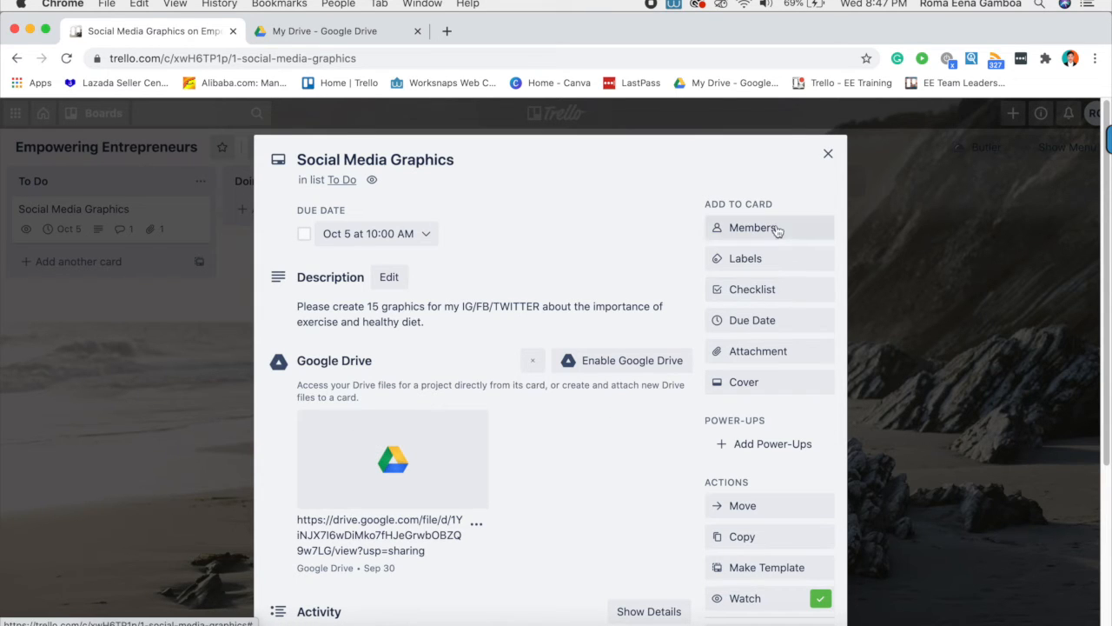
- Glance at the card's Members popup, then bring up its Labels list
{"action": "left_click", "coordinate": [737, 233]}
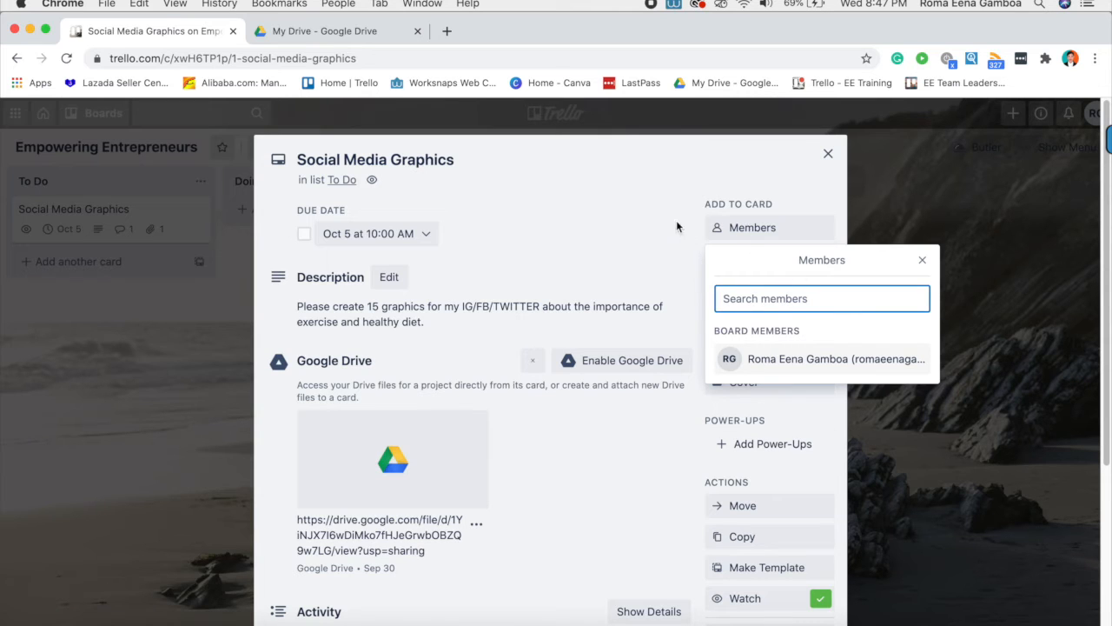
{"action": "left_click", "coordinate": [626, 188]}
{"action": "left_click", "coordinate": [763, 265]}
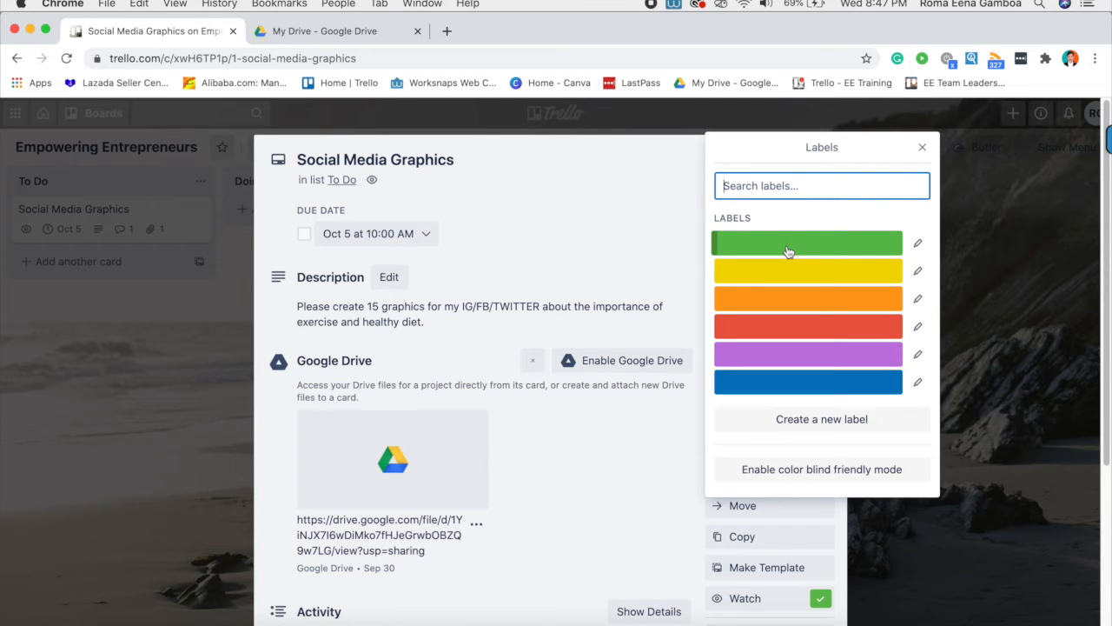
- Rename the green label to ONGOING TASK
{"action": "left_click", "coordinate": [917, 246]}
{"action": "left_click", "coordinate": [772, 201]}
{"action": "type", "text": "O"}
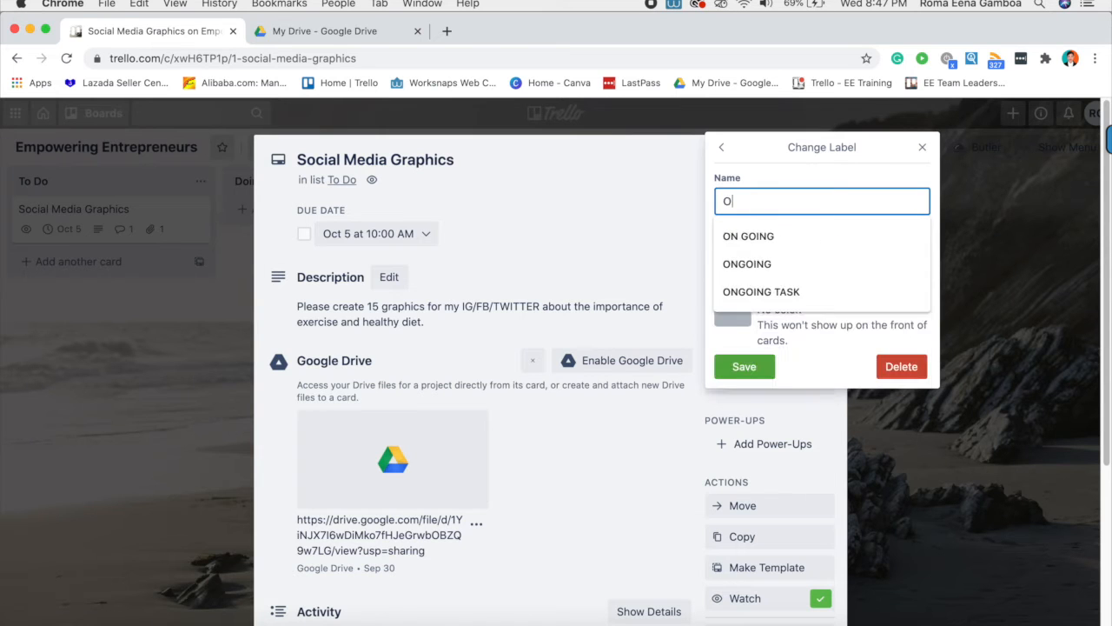
{"action": "type", "text": "NGOING TASK"}
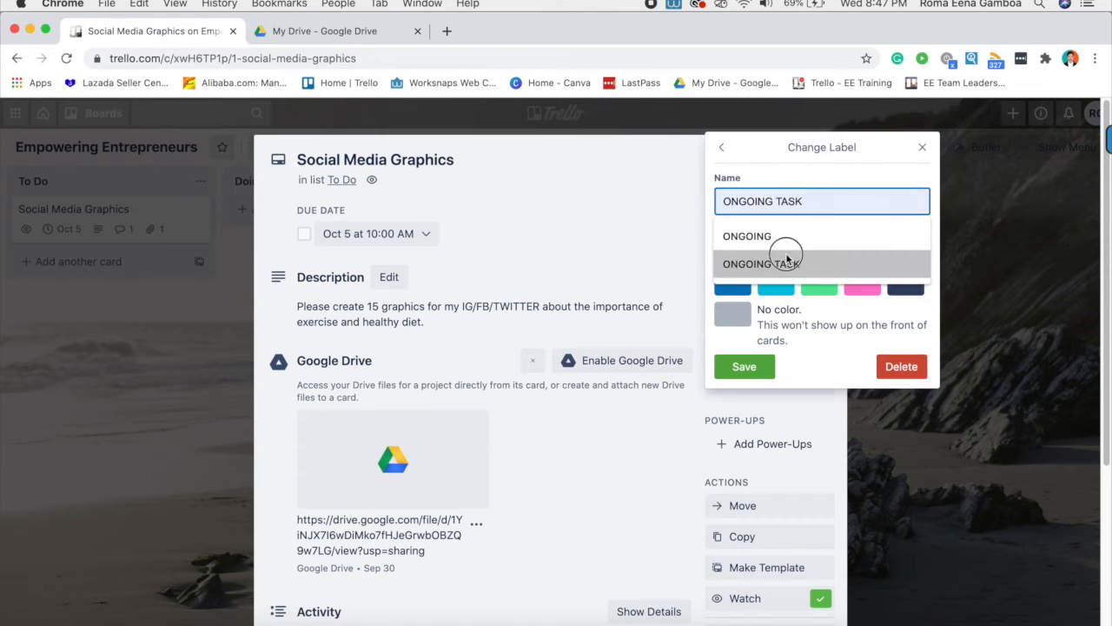
{"action": "left_click", "coordinate": [787, 263]}
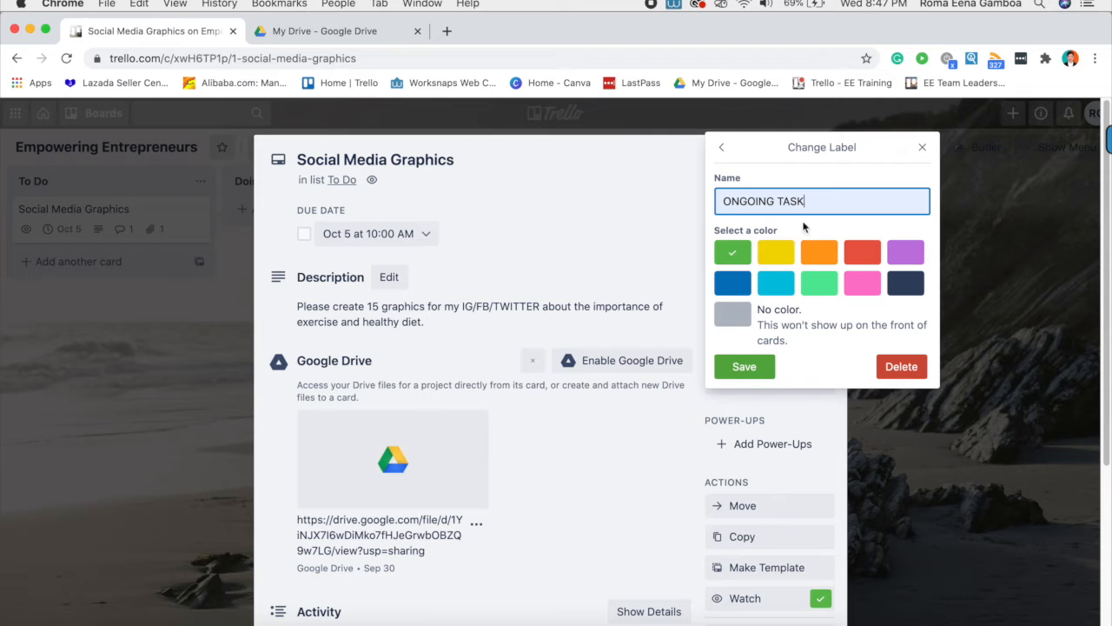
{"action": "left_click", "coordinate": [744, 366]}
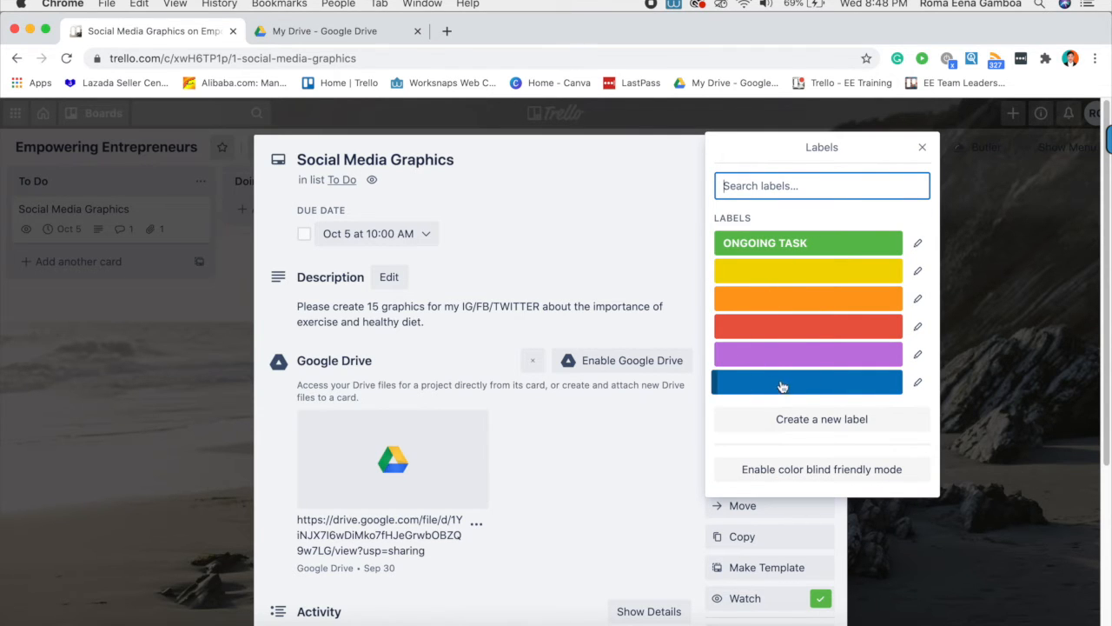
- Rename the blue label to HIGH PRIORITY
{"action": "left_click", "coordinate": [915, 383]}
{"action": "type", "text": "HIGH PRIORITY"}
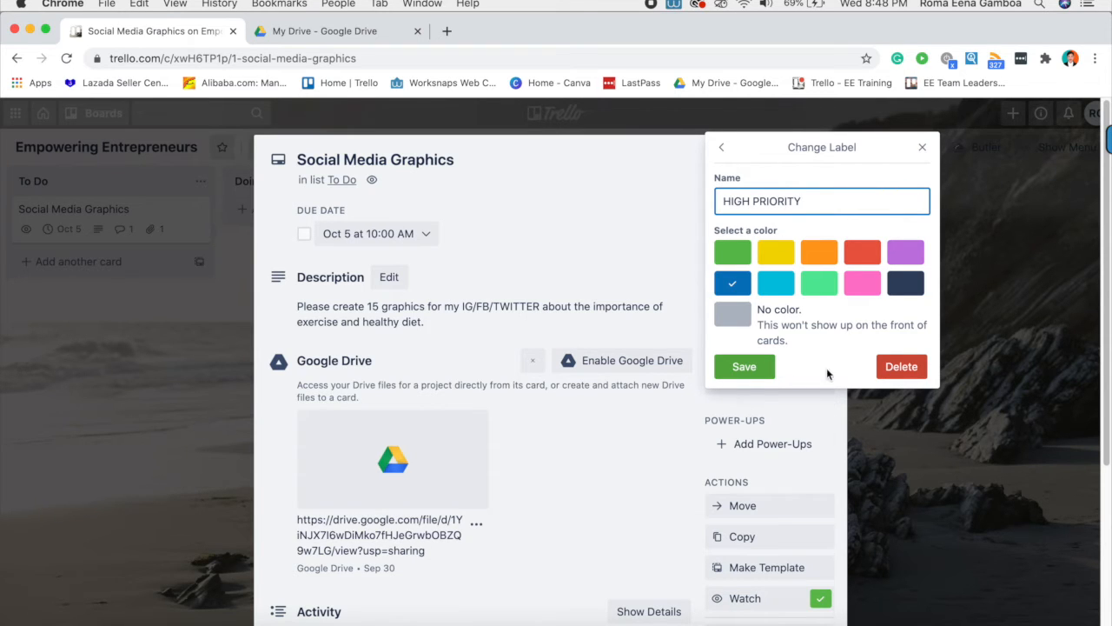
{"action": "left_click", "coordinate": [746, 371]}
{"action": "left_click", "coordinate": [814, 422]}
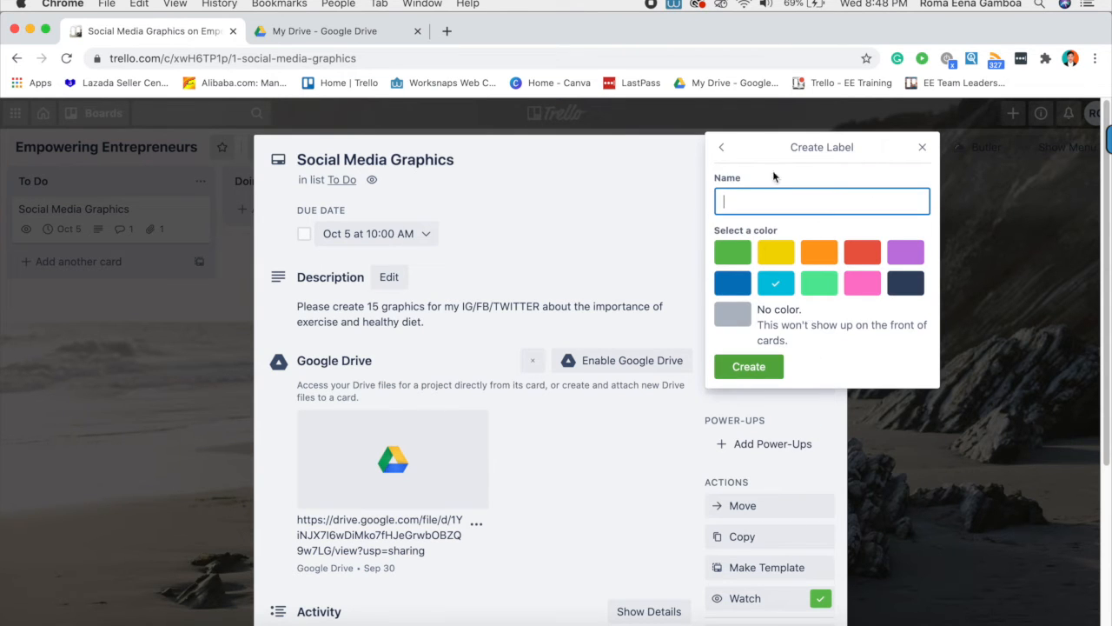
- Create a light-green FOR APPROVAL label and apply it to the card
{"action": "left_click", "coordinate": [722, 147]}
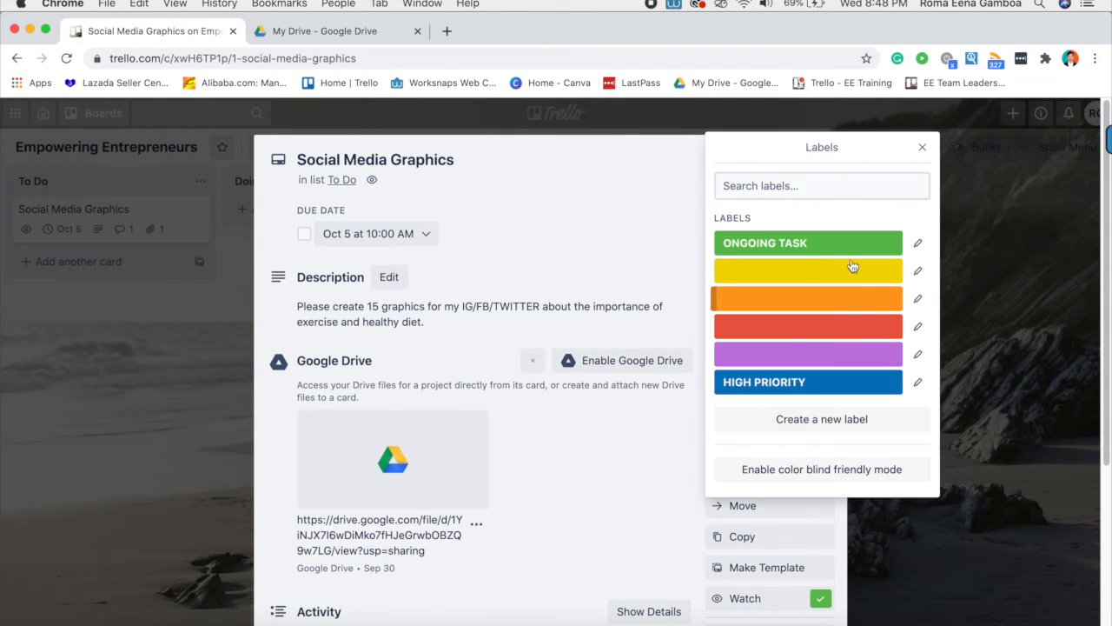
{"action": "left_click", "coordinate": [825, 424]}
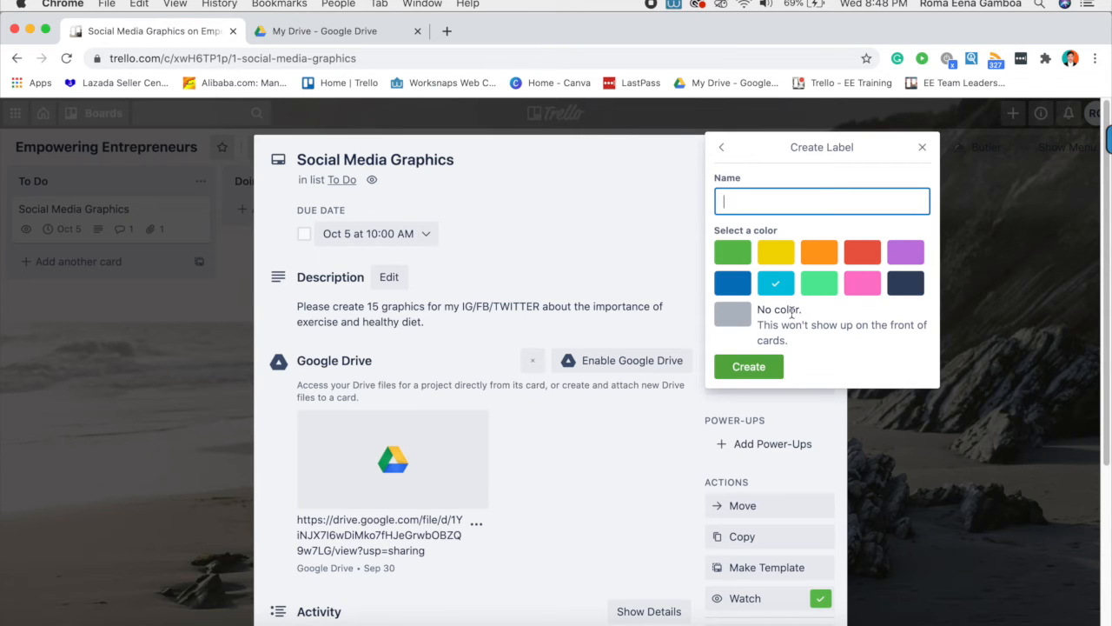
{"action": "left_click", "coordinate": [814, 289]}
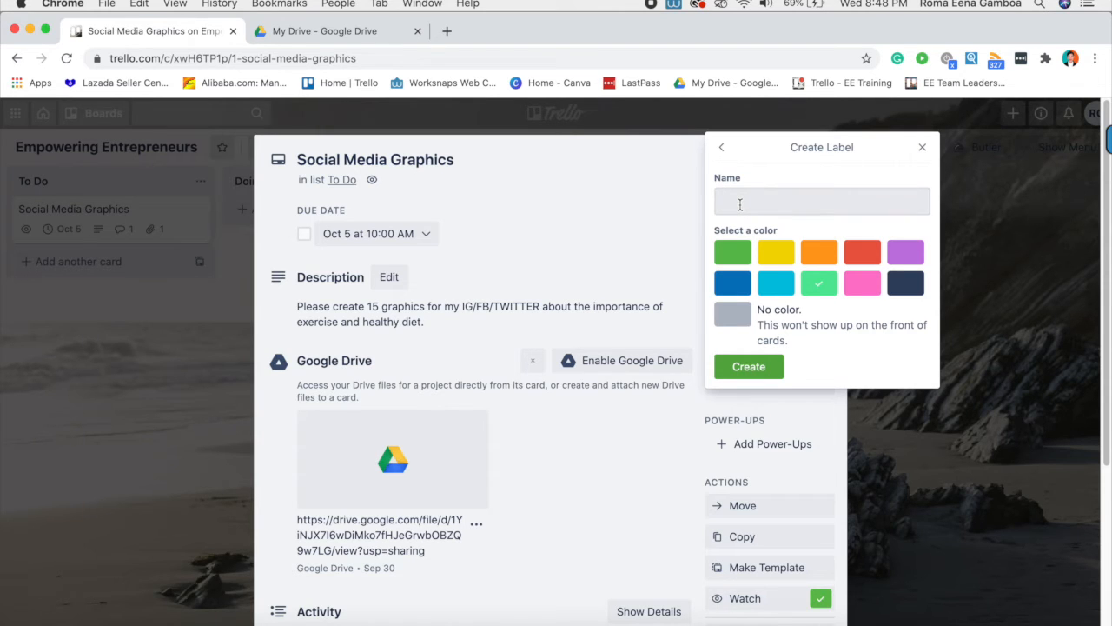
{"action": "left_click", "coordinate": [740, 204]}
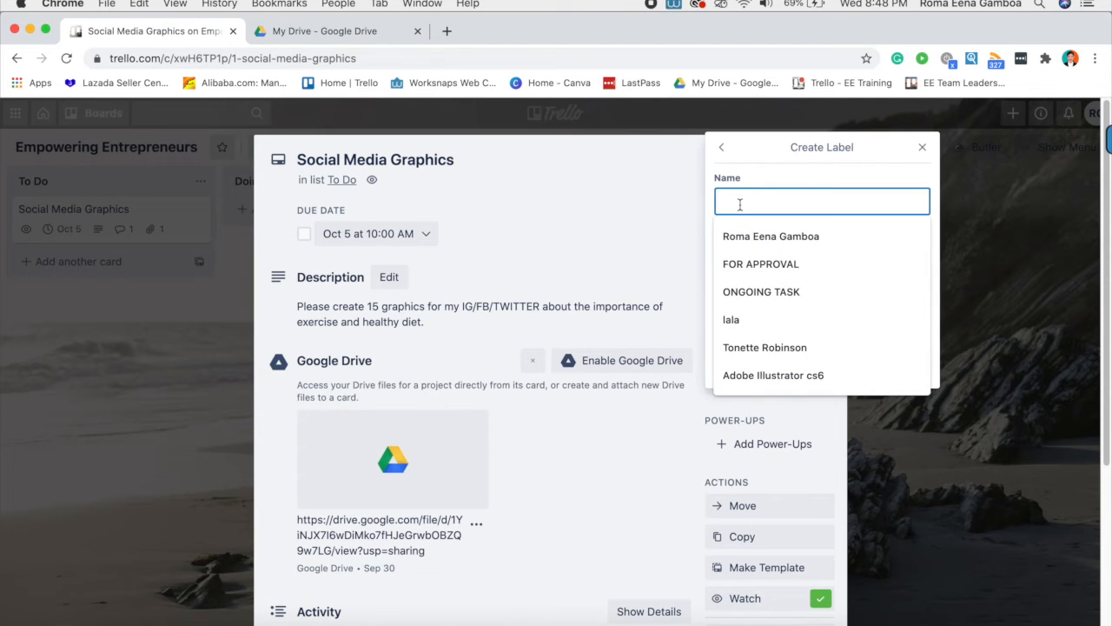
{"action": "type", "text": "FOR A"}
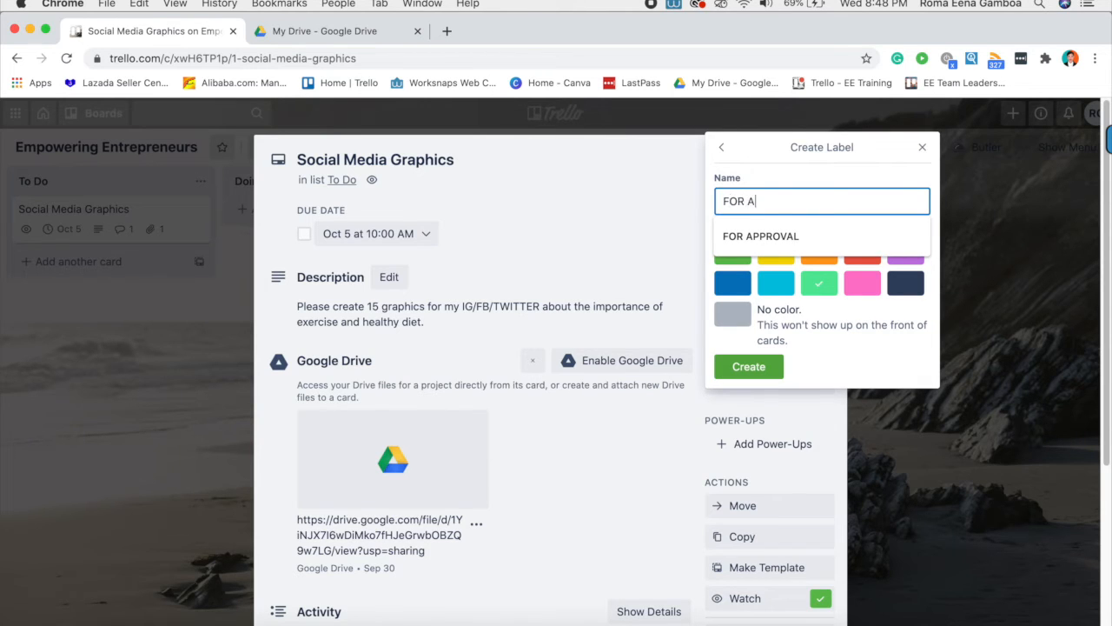
{"action": "key", "text": "Down"}
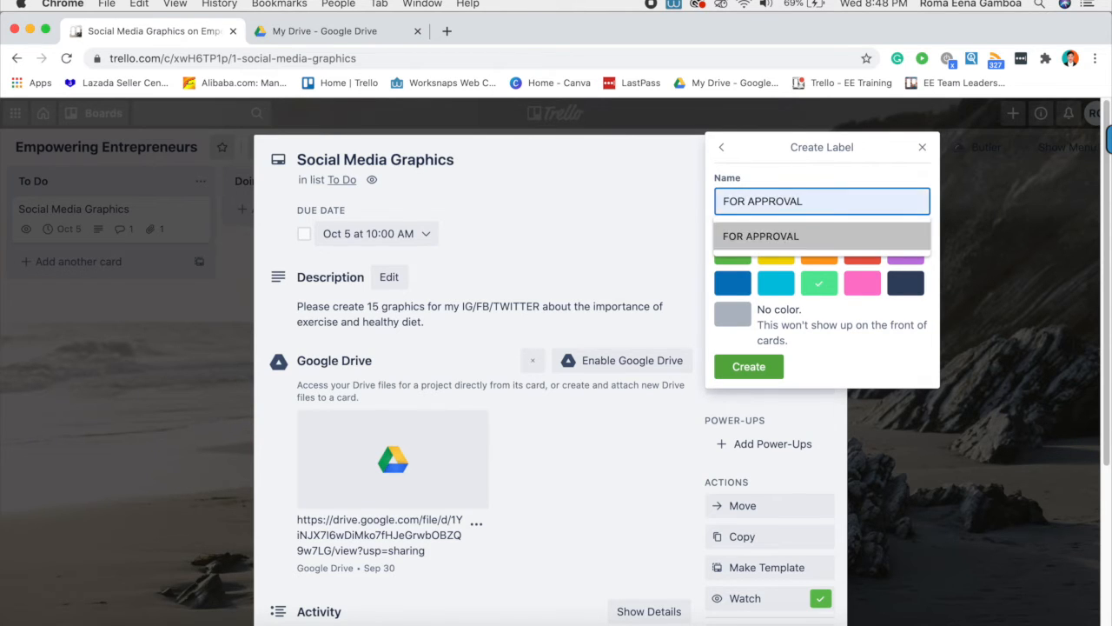
{"action": "left_click", "coordinate": [764, 234]}
{"action": "left_click", "coordinate": [764, 368]}
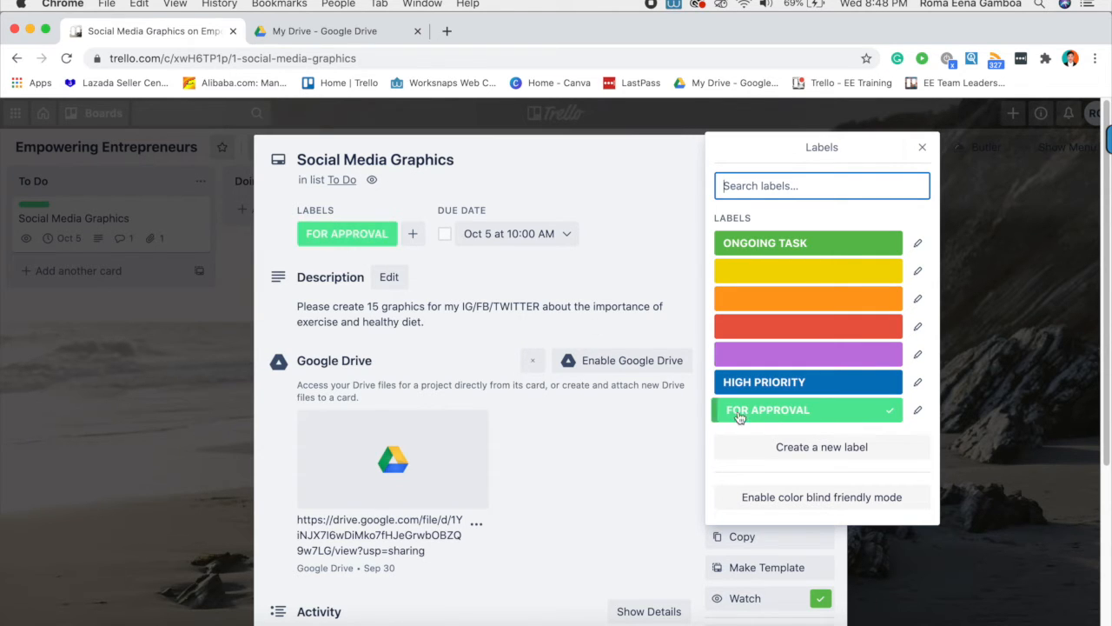
- Toggle the FOR APPROVAL label off and back on, leaving it applied to the card
{"action": "left_click", "coordinate": [823, 420]}
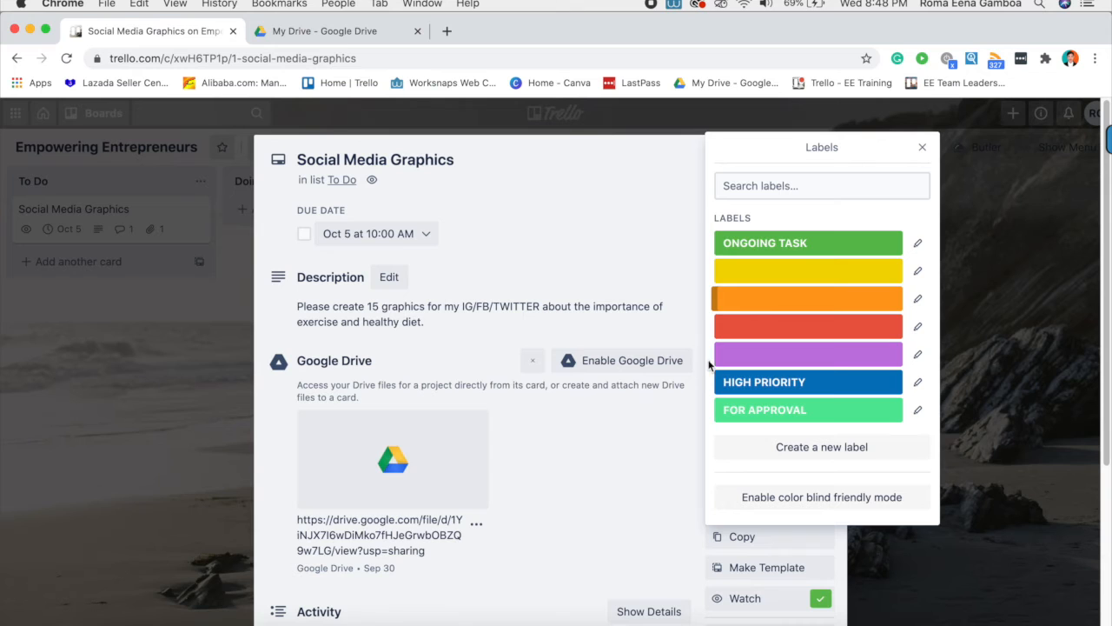
{"action": "scroll", "coordinate": [427, 447], "scroll_direction": "down", "scroll_amount": 5}
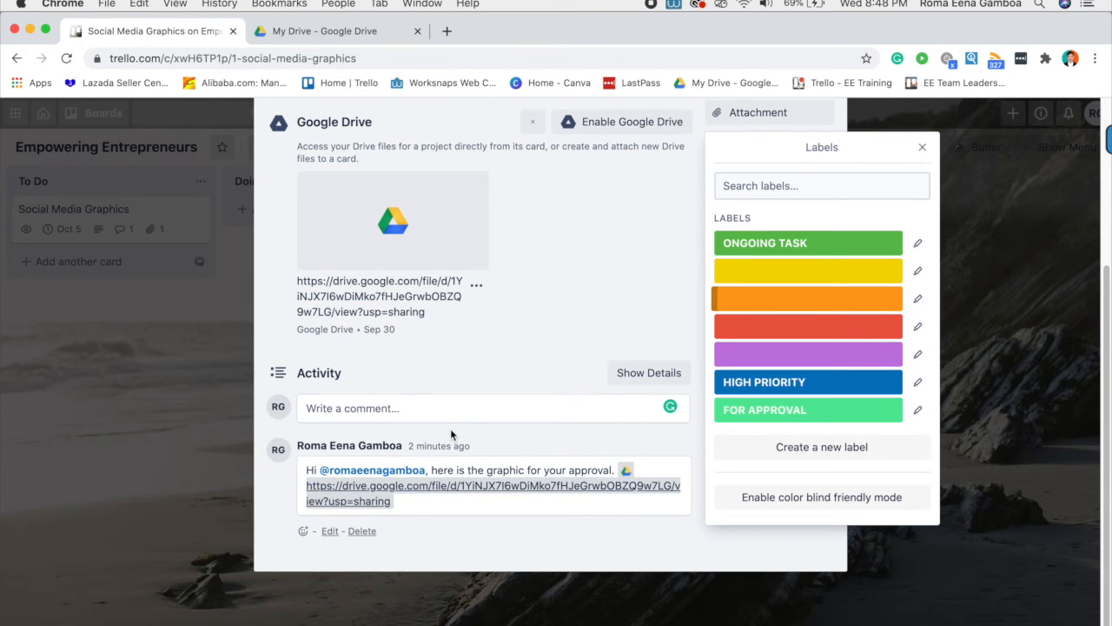
{"action": "scroll", "coordinate": [530, 352], "scroll_direction": "up", "scroll_amount": 5}
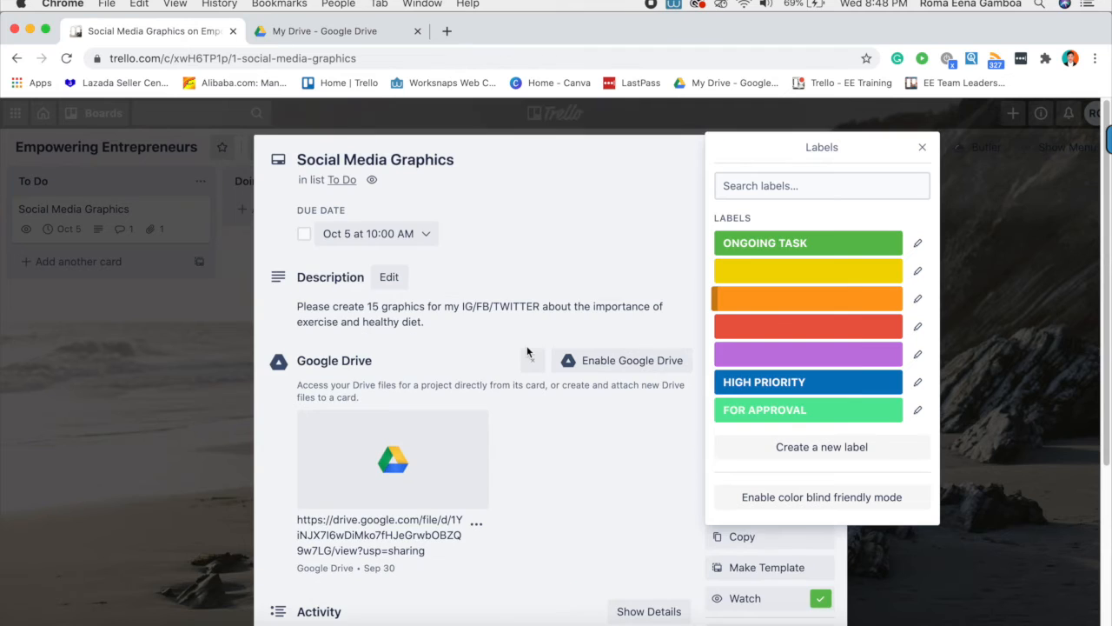
{"action": "left_click", "coordinate": [796, 419]}
{"action": "left_click", "coordinate": [584, 478]}
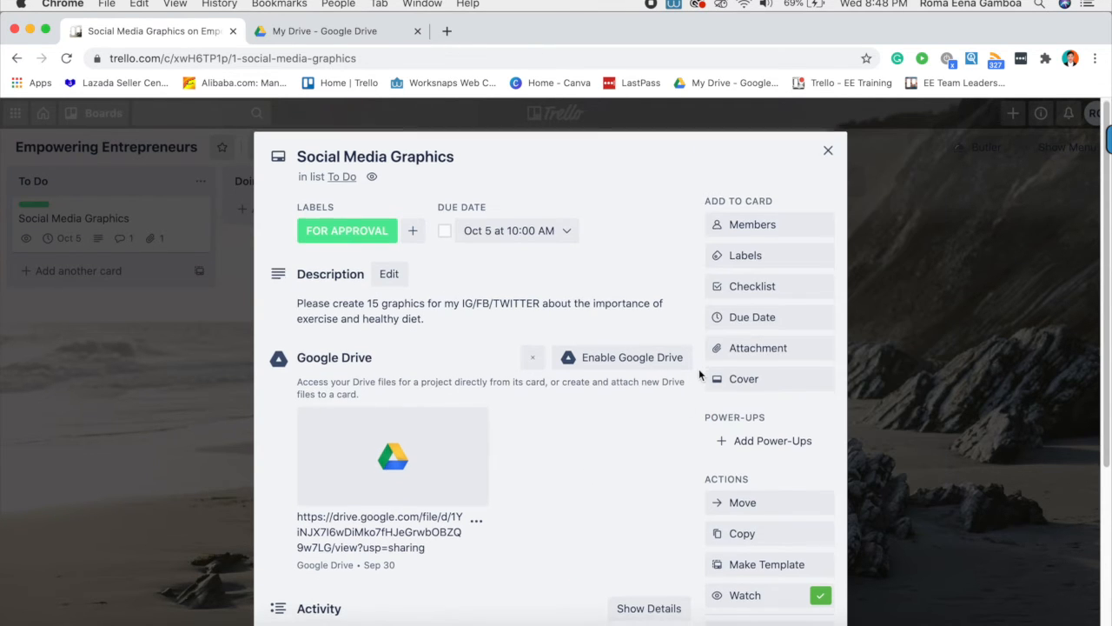
{"action": "scroll", "coordinate": [702, 375], "scroll_direction": "down", "scroll_amount": 4}
{"action": "scroll", "coordinate": [702, 374], "scroll_direction": "up", "scroll_amount": 4}
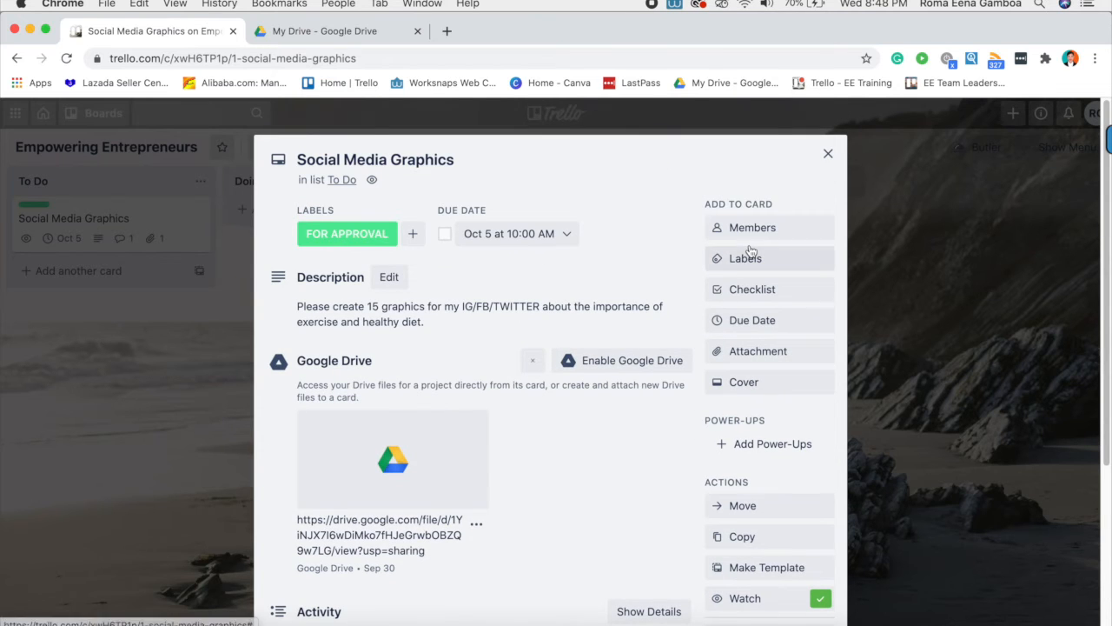
{"action": "scroll", "coordinate": [747, 383], "scroll_direction": "down", "scroll_amount": 3}
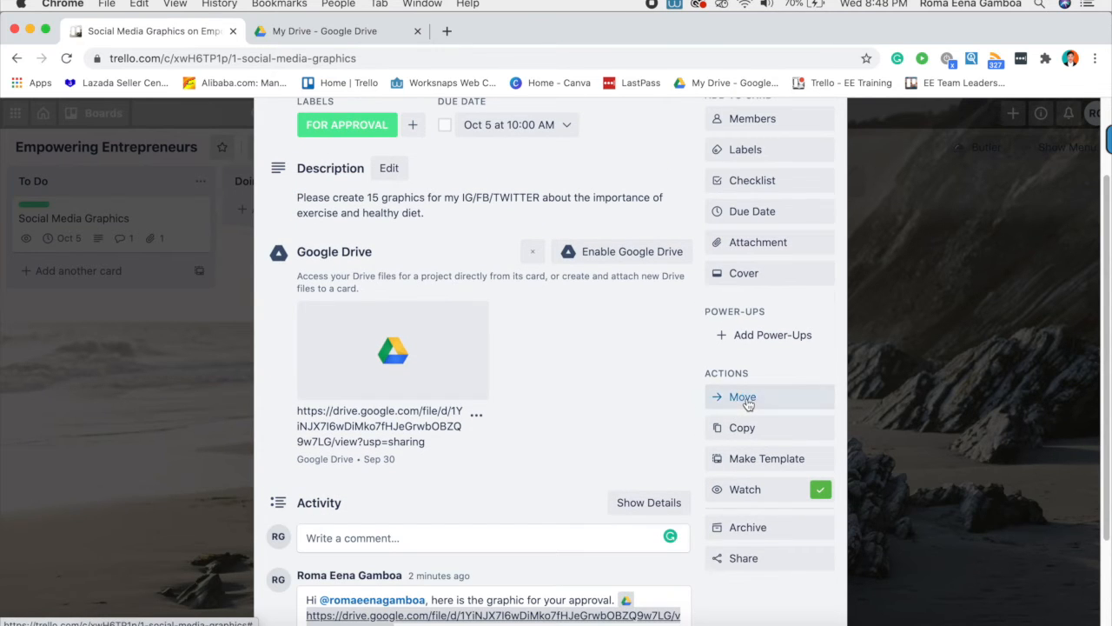
- Cancel the Move card popup without moving the card, and close the card
{"action": "left_click", "coordinate": [747, 402]}
{"action": "left_click", "coordinate": [761, 550]}
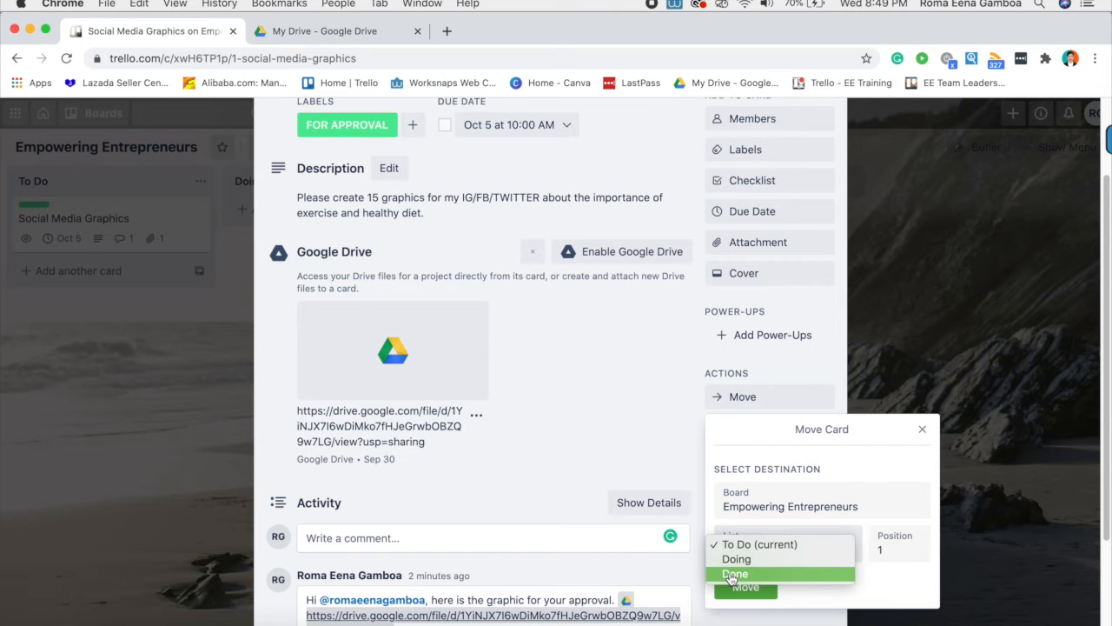
{"action": "left_click", "coordinate": [890, 439]}
{"action": "left_click", "coordinate": [933, 363]}
{"action": "left_click", "coordinate": [936, 296]}
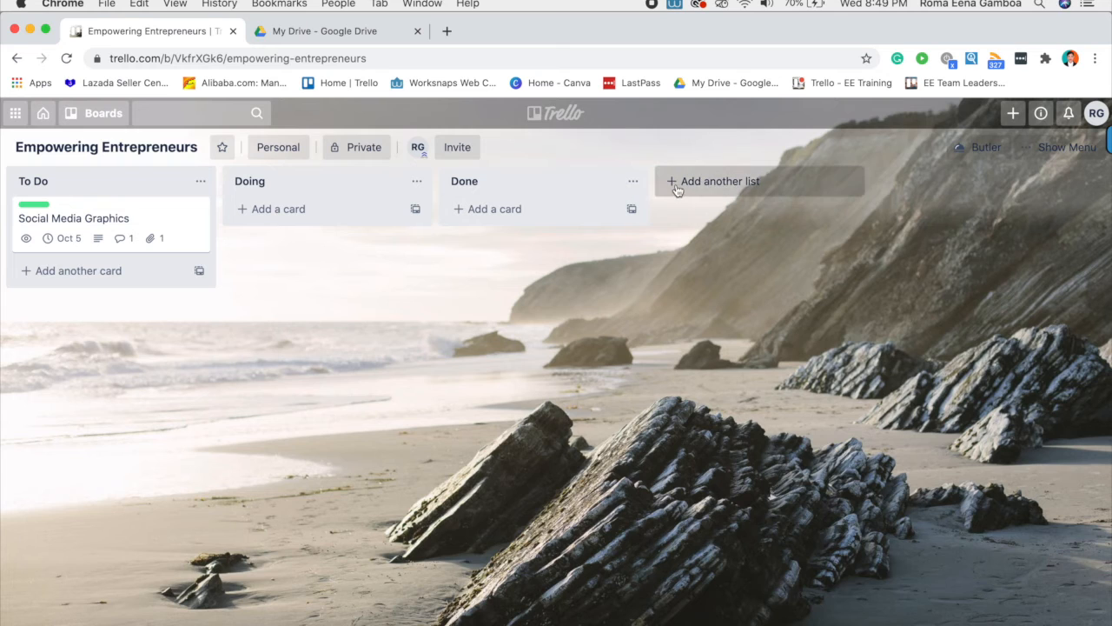
- Add a PENDING APPROVAL/FEEDBACK list to the board after Done
{"action": "left_click", "coordinate": [674, 183]}
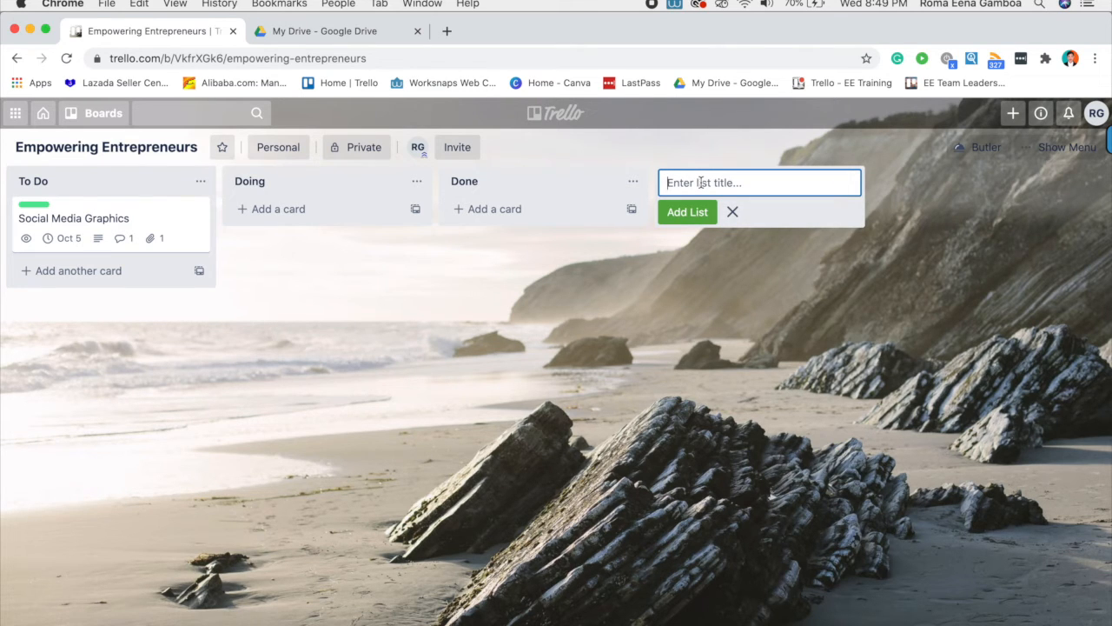
{"action": "type", "text": "PENDING APPROVAL/FEEDBACK"}
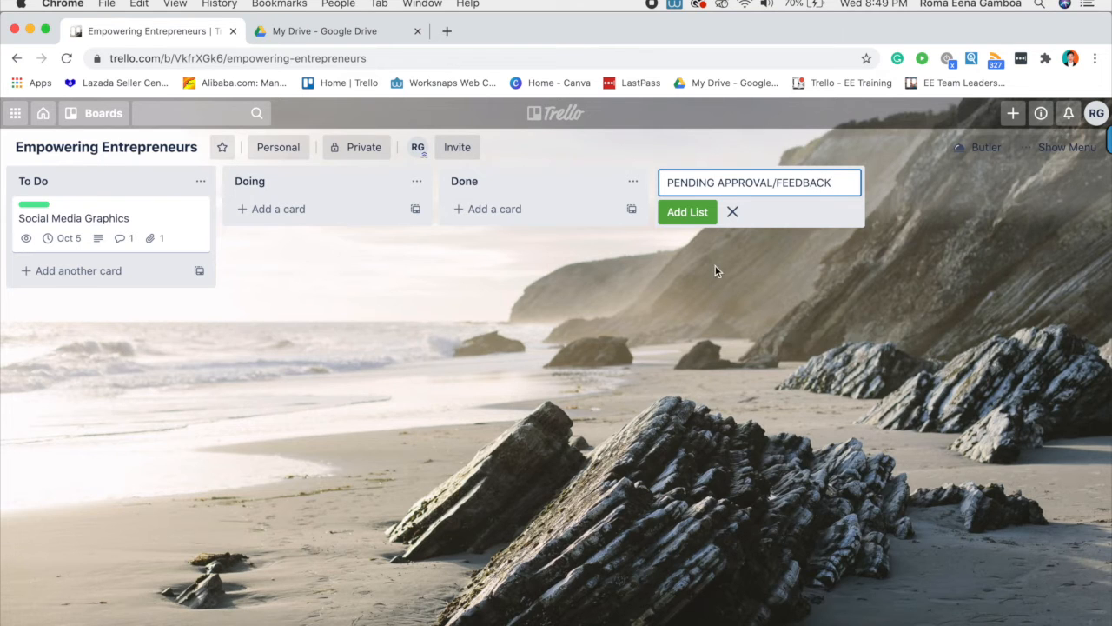
{"action": "left_click", "coordinate": [732, 213]}
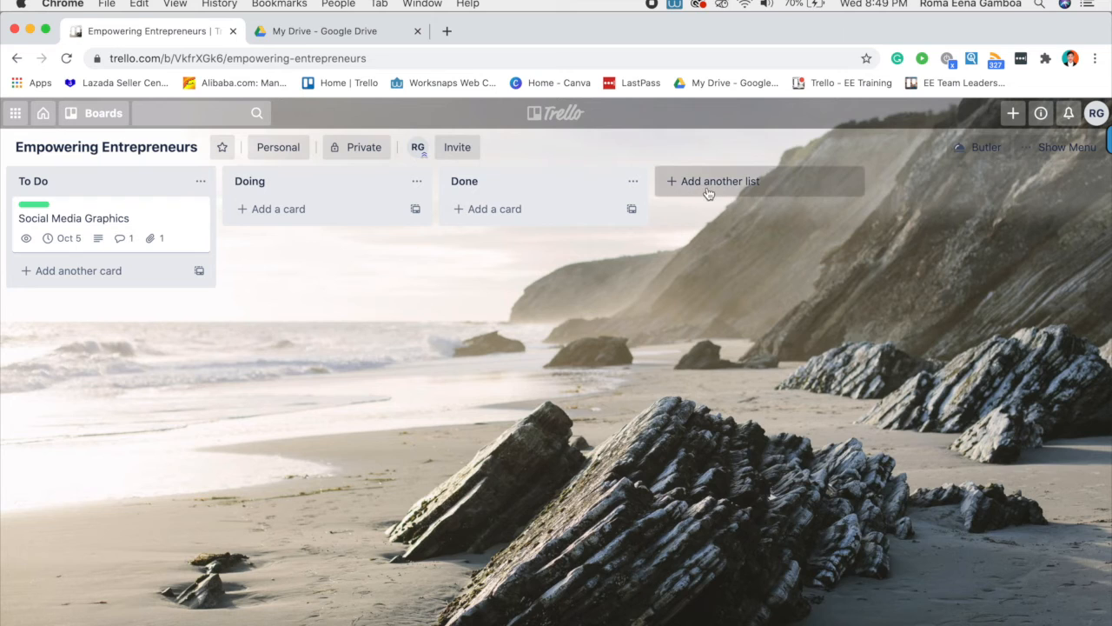
{"action": "left_click", "coordinate": [675, 184]}
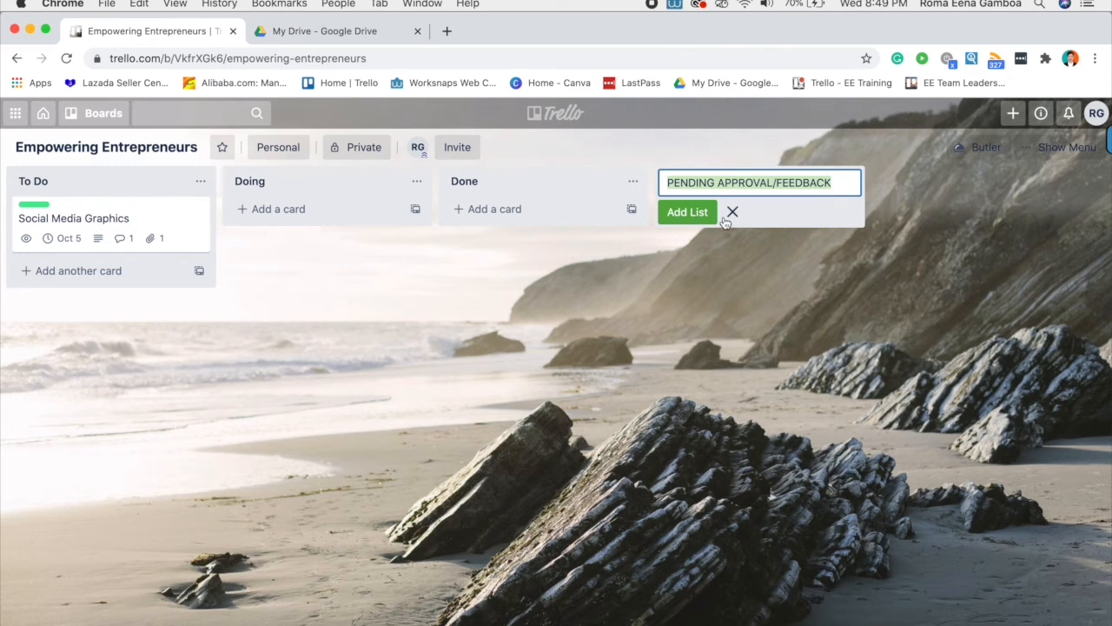
{"action": "left_click", "coordinate": [682, 214]}
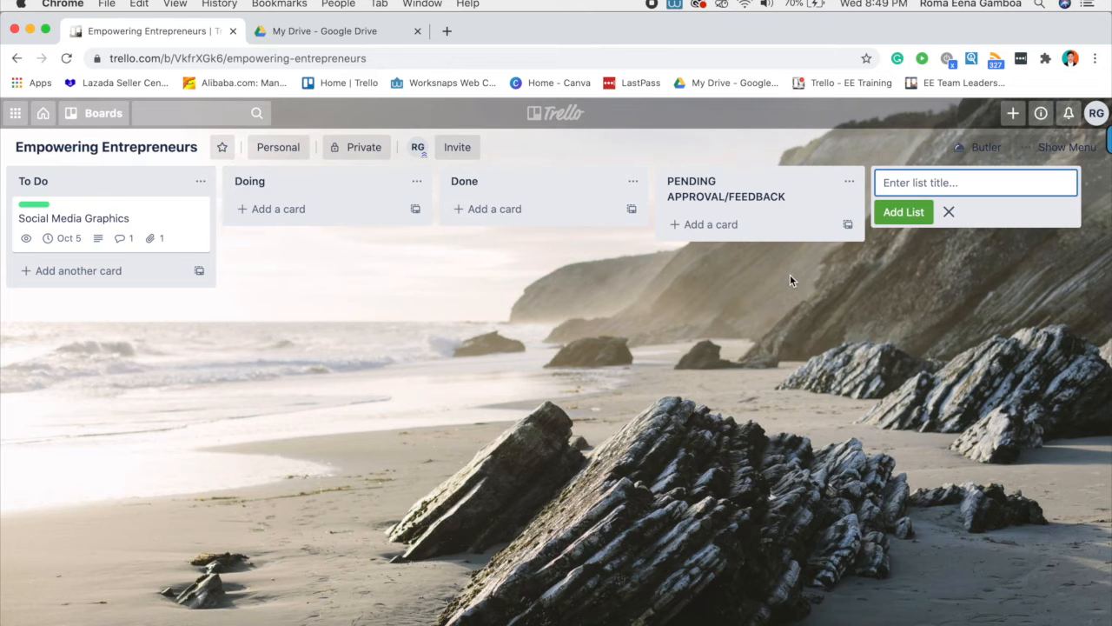
{"action": "left_click", "coordinate": [947, 217]}
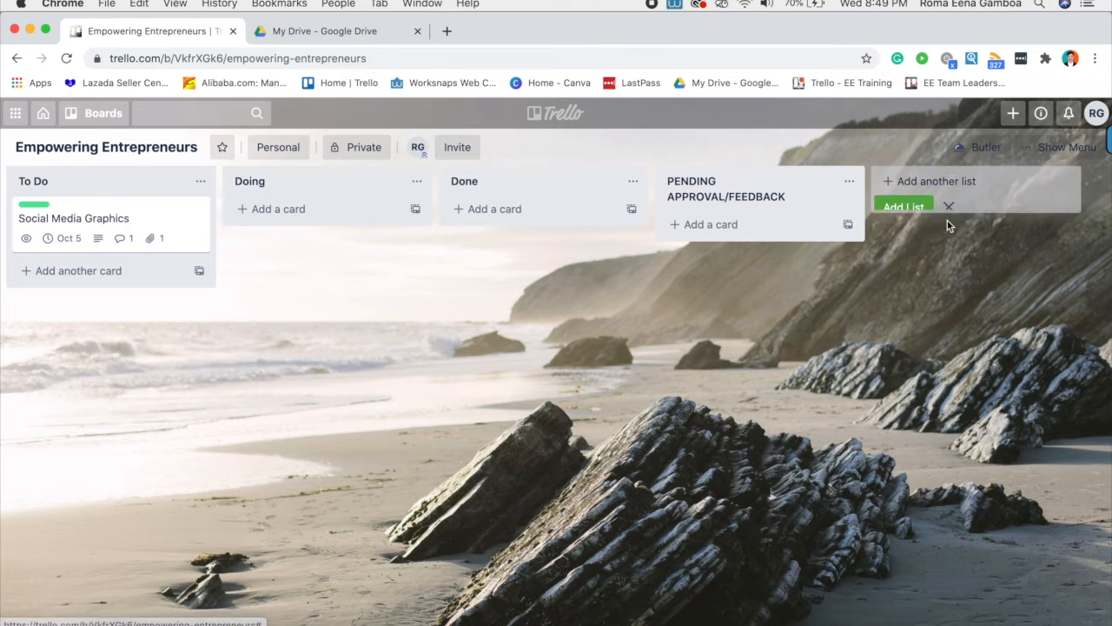
- Move the Social Media Graphics card to the PENDING APPROVAL/FEEDBACK list
{"action": "left_click", "coordinate": [135, 224]}
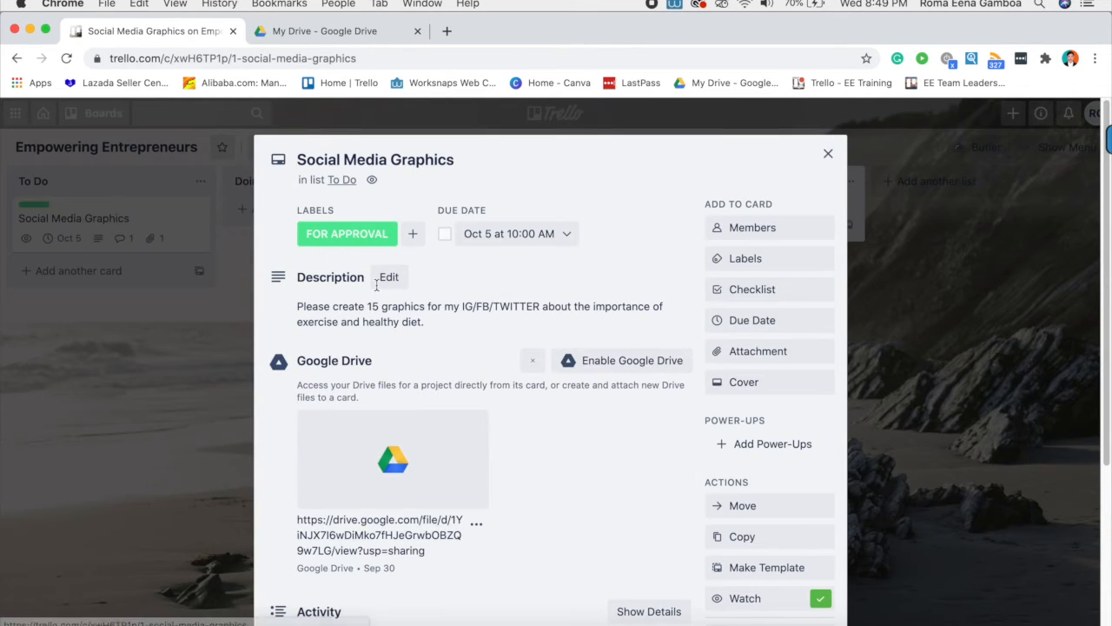
{"action": "scroll", "coordinate": [729, 396], "scroll_direction": "down", "scroll_amount": 5}
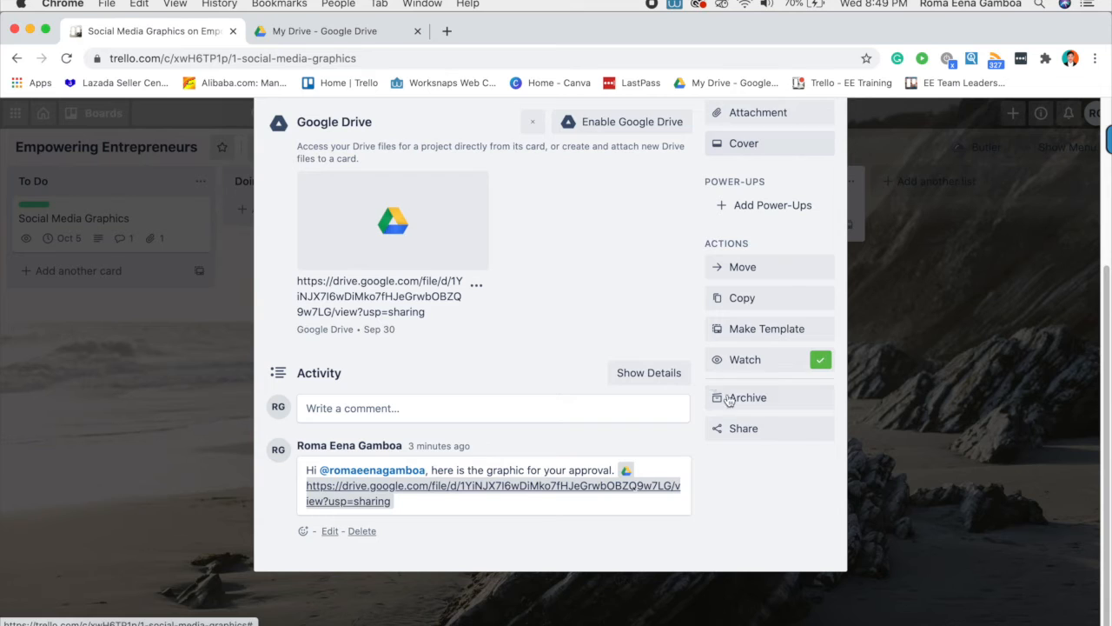
{"action": "left_click", "coordinate": [756, 269]}
{"action": "left_click", "coordinate": [756, 415]}
{"action": "left_click", "coordinate": [780, 459]}
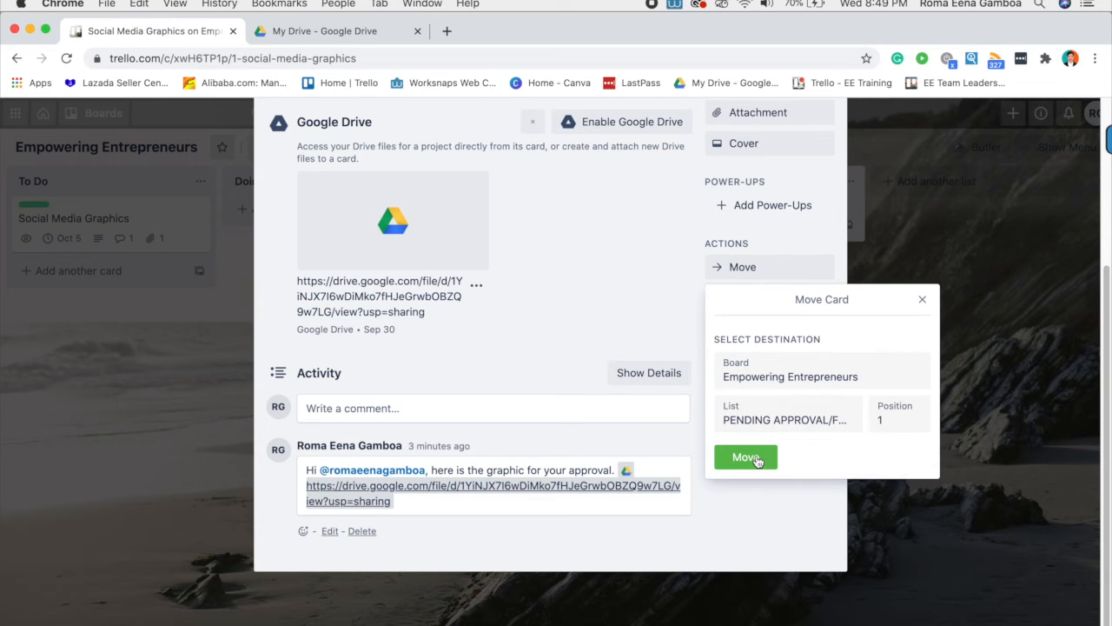
{"action": "left_click", "coordinate": [756, 461]}
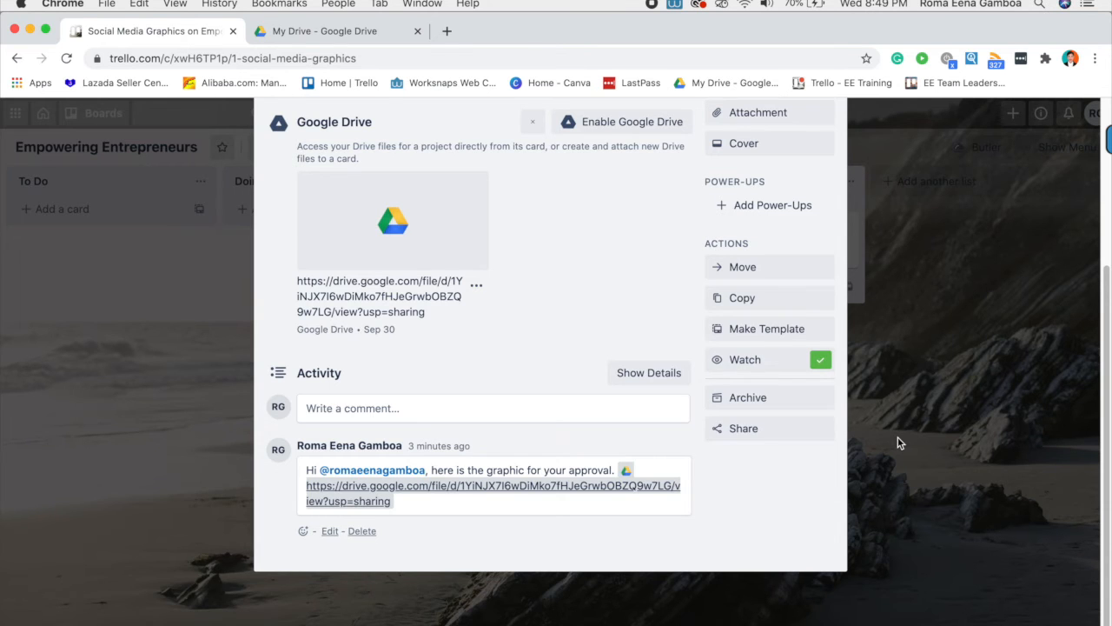
{"action": "left_click", "coordinate": [901, 443]}
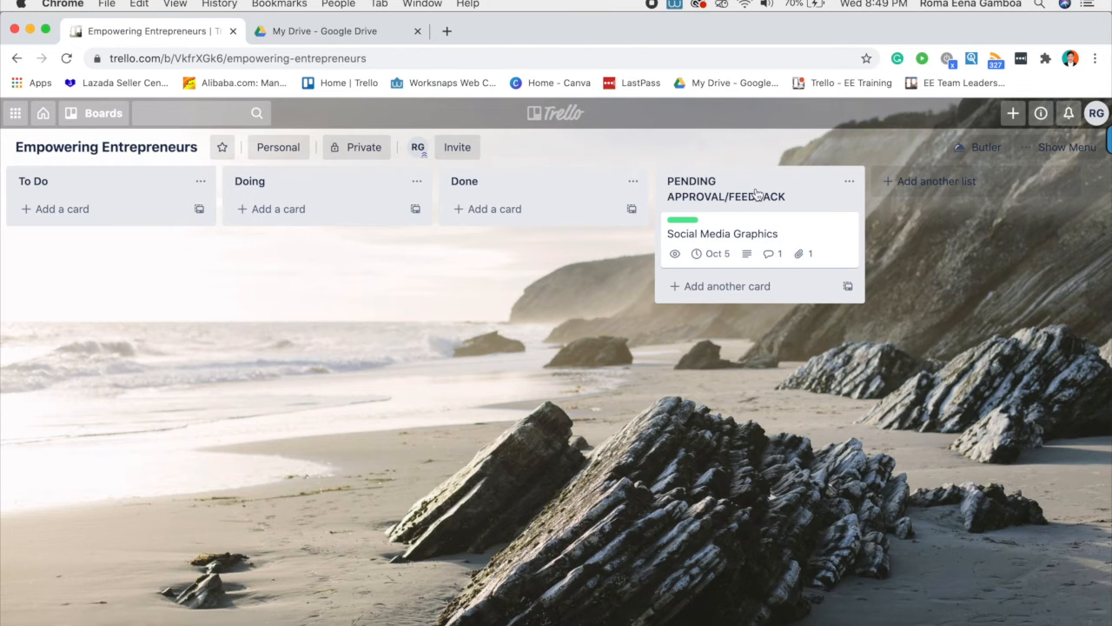
- Reopen the card in its new list to check its details, then close it
{"action": "left_click", "coordinate": [780, 236]}
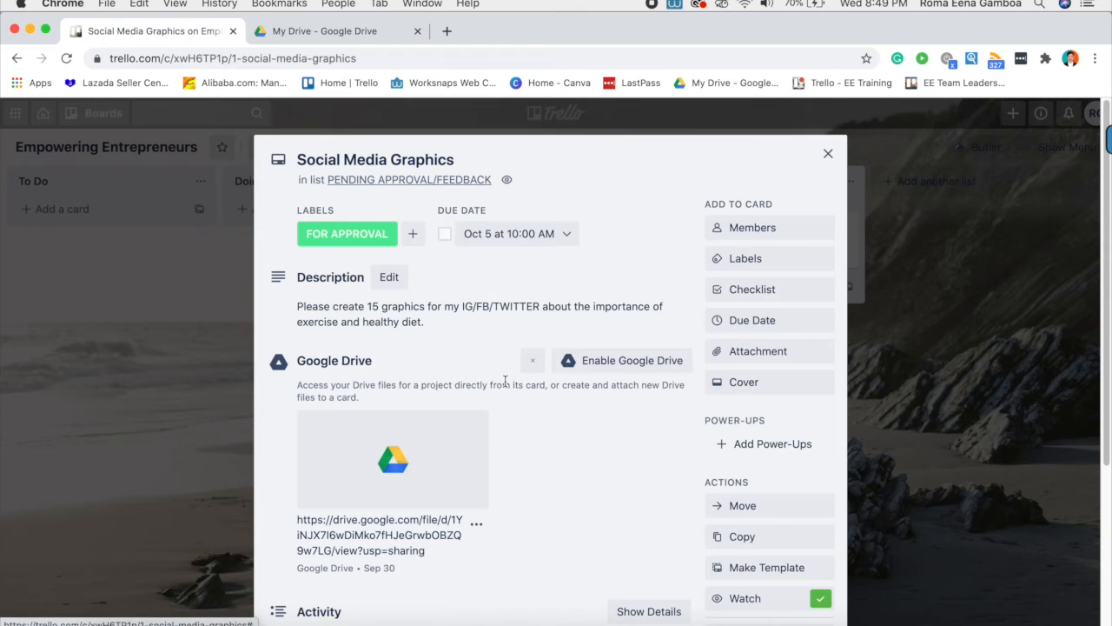
{"action": "scroll", "coordinate": [504, 379], "scroll_direction": "down", "scroll_amount": 5}
{"action": "scroll", "coordinate": [504, 379], "scroll_direction": "up", "scroll_amount": 5}
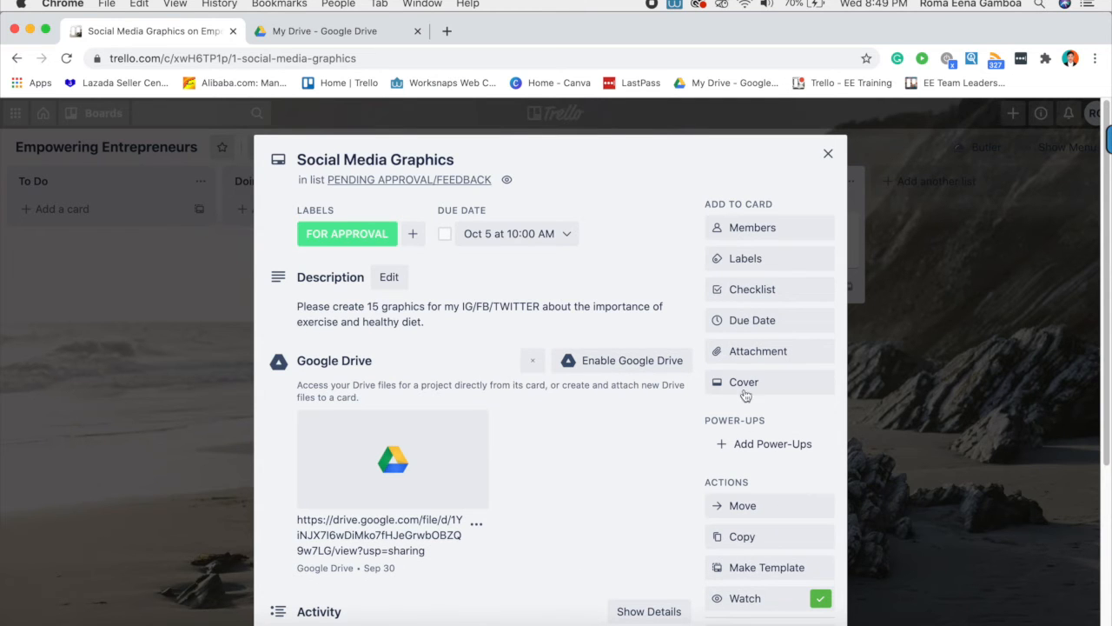
{"action": "left_click", "coordinate": [921, 424]}
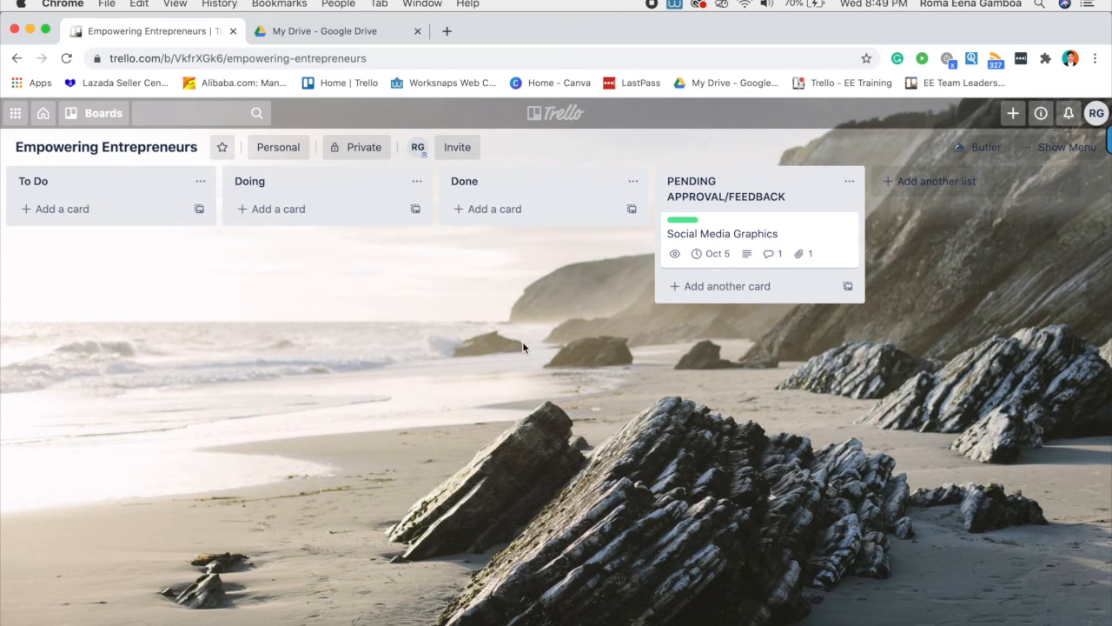
- Reopen the Social Media Graphics card and start a new checklist titled 'Graphics'
{"action": "left_click", "coordinate": [732, 233]}
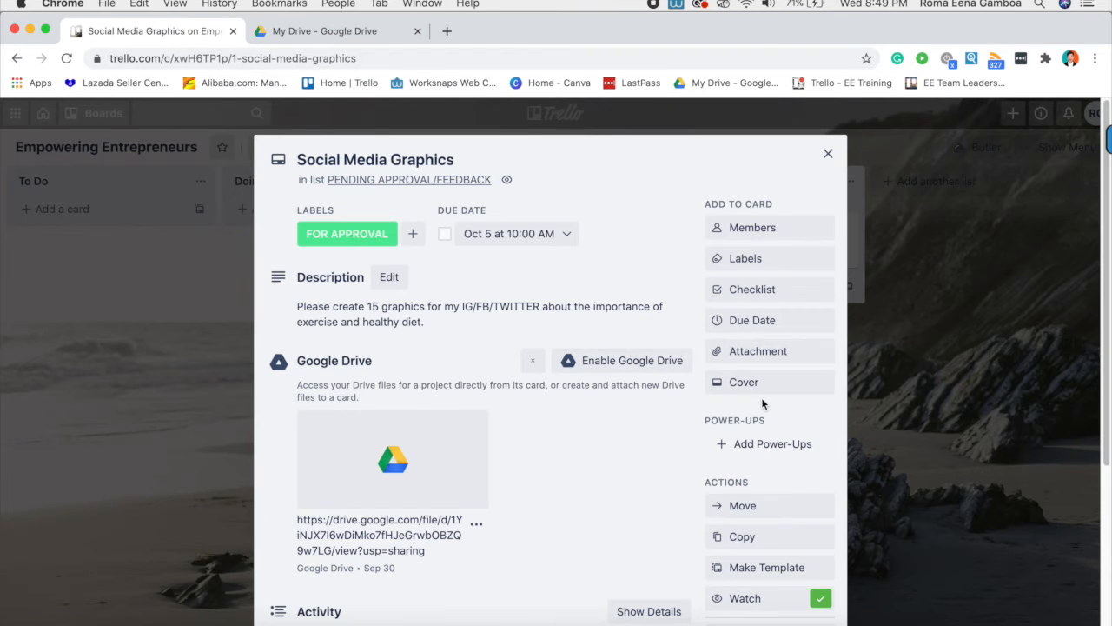
{"action": "left_click", "coordinate": [725, 291]}
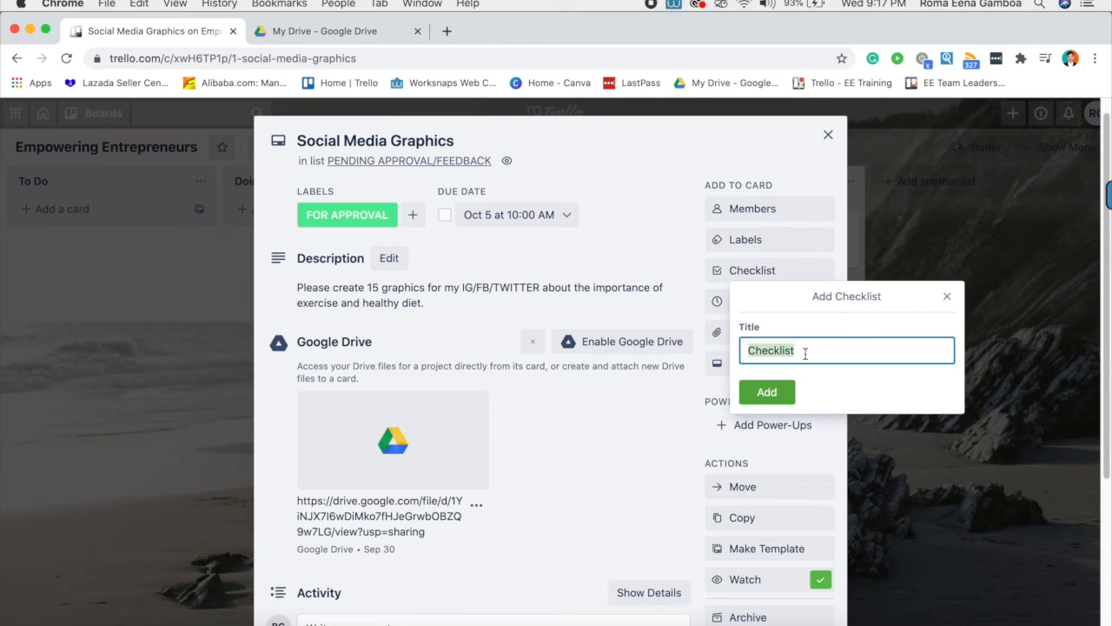
{"action": "type", "text": "Day 1"}
{"action": "left_click_drag", "start_coordinate": [791, 351], "coordinate": [723, 351]}
{"action": "type", "text": "Graphics"}
- Create the Graphics checklist and add the items Day 1, Day 2 and Day 3
{"action": "left_click", "coordinate": [773, 400]}
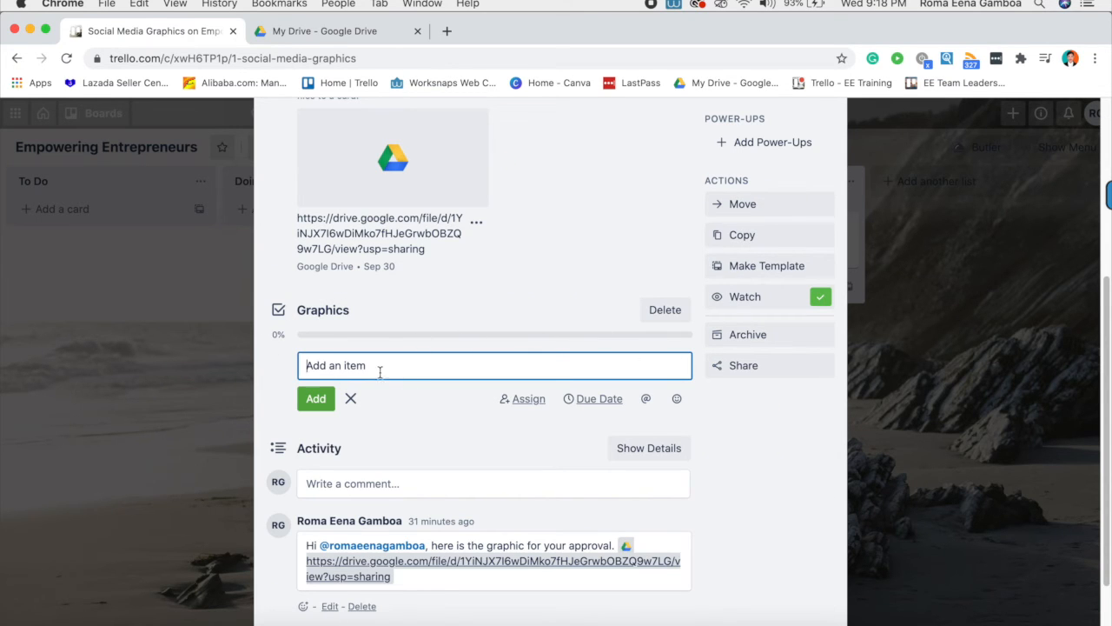
{"action": "type", "text": "Day 1"}
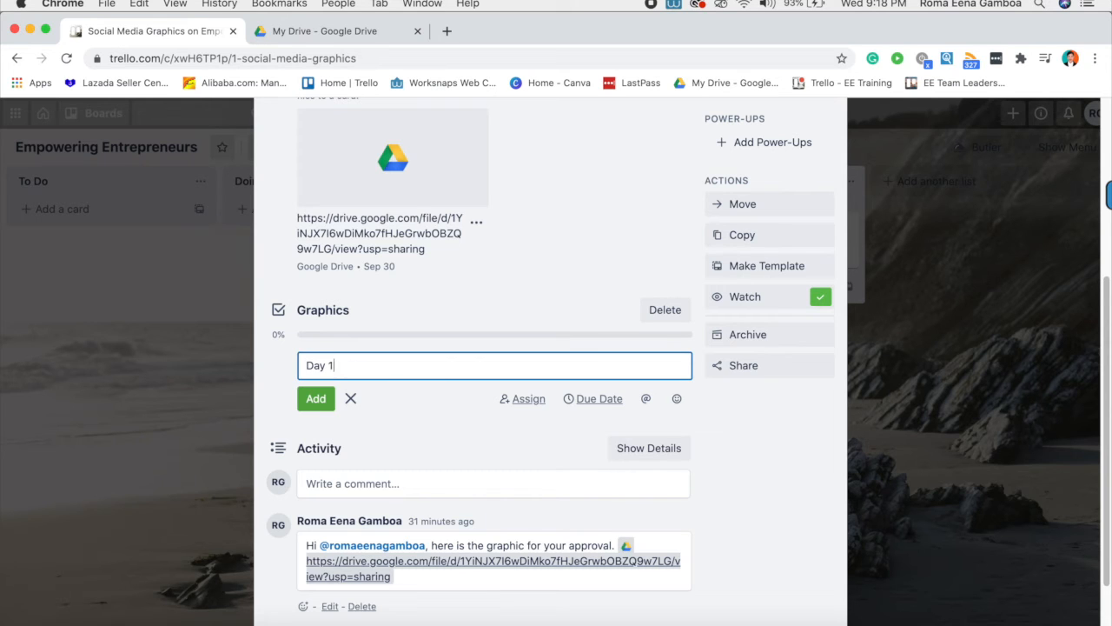
{"action": "left_click", "coordinate": [317, 398]}
{"action": "type", "text": "Day"}
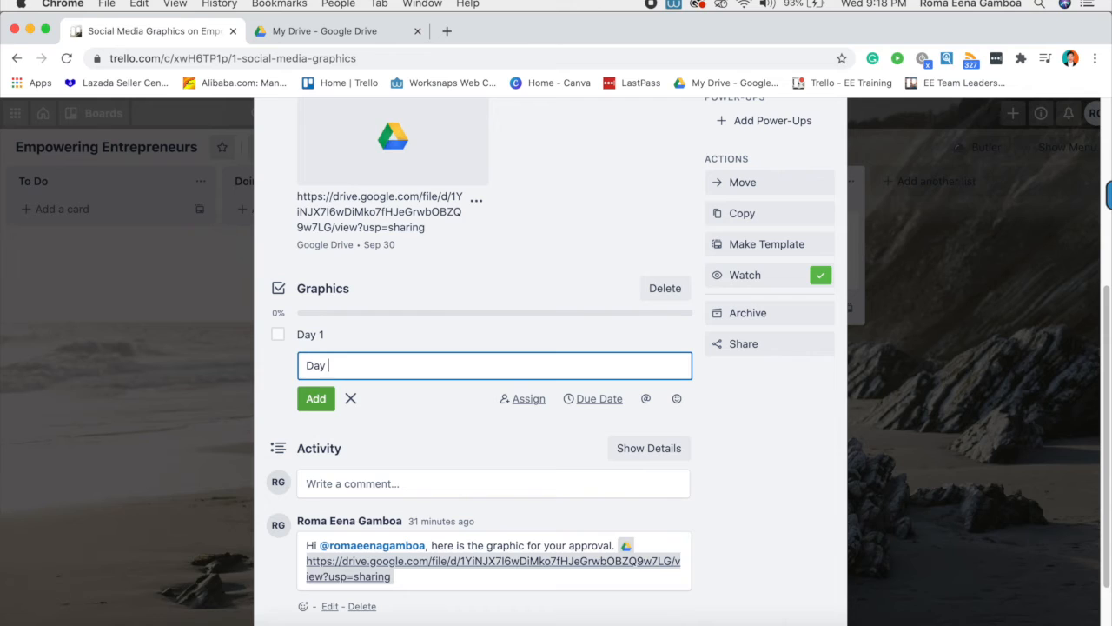
{"action": "type", "text": " 2"}
{"action": "key", "text": "Return"}
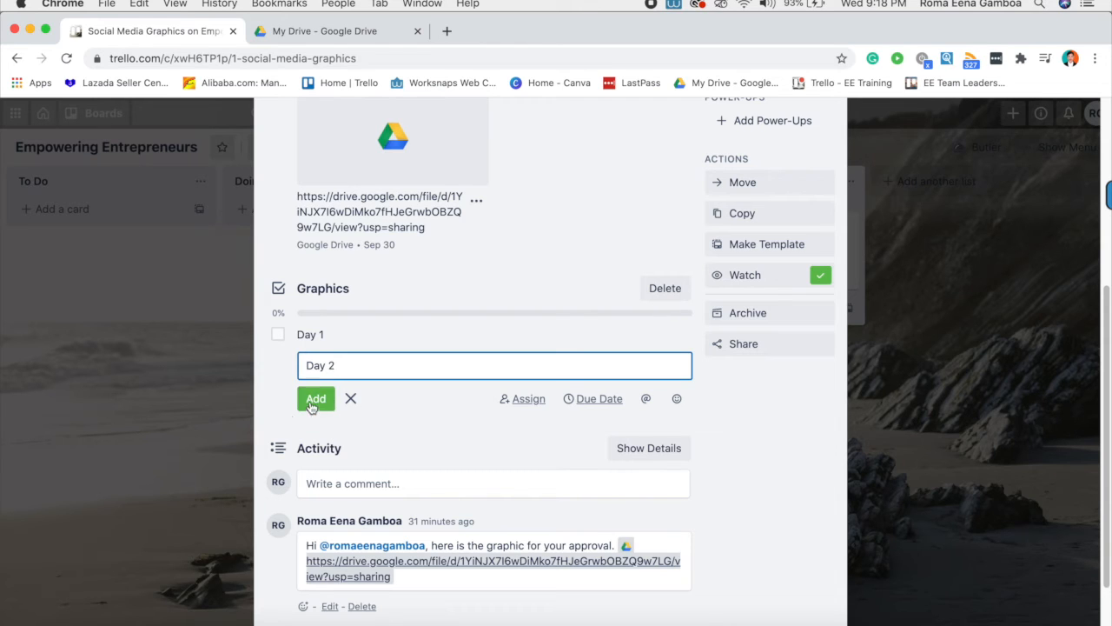
{"action": "type", "text": "Day 3"}
{"action": "left_click", "coordinate": [316, 398]}
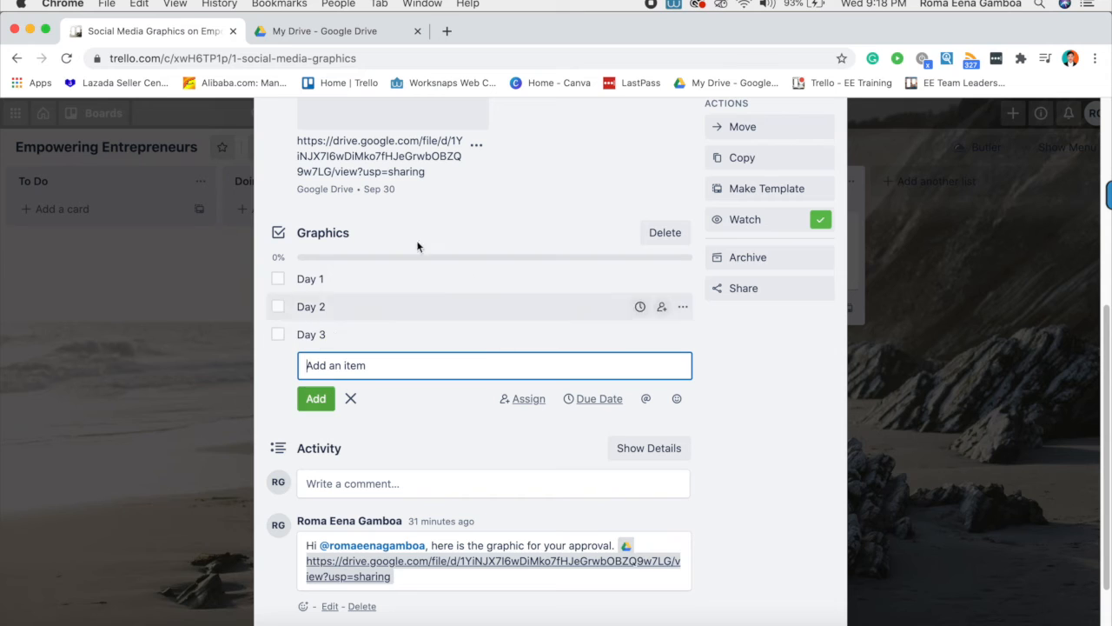
{"action": "left_click", "coordinate": [352, 399]}
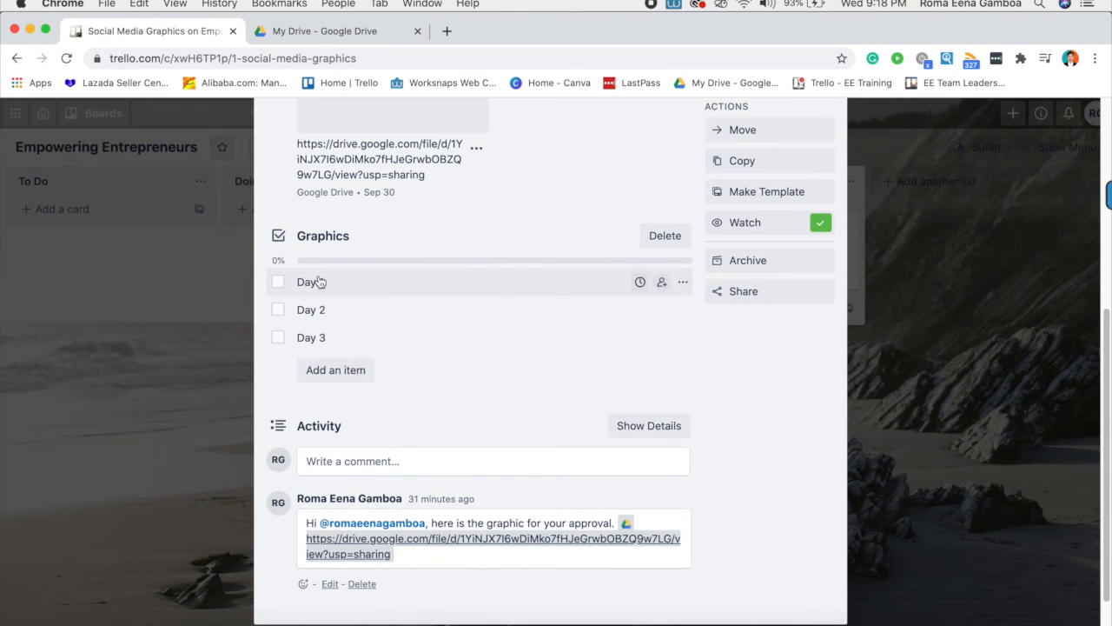
{"action": "scroll", "coordinate": [315, 466], "scroll_direction": "up", "scroll_amount": 4}
{"action": "scroll", "coordinate": [328, 331], "scroll_direction": "down", "scroll_amount": 4}
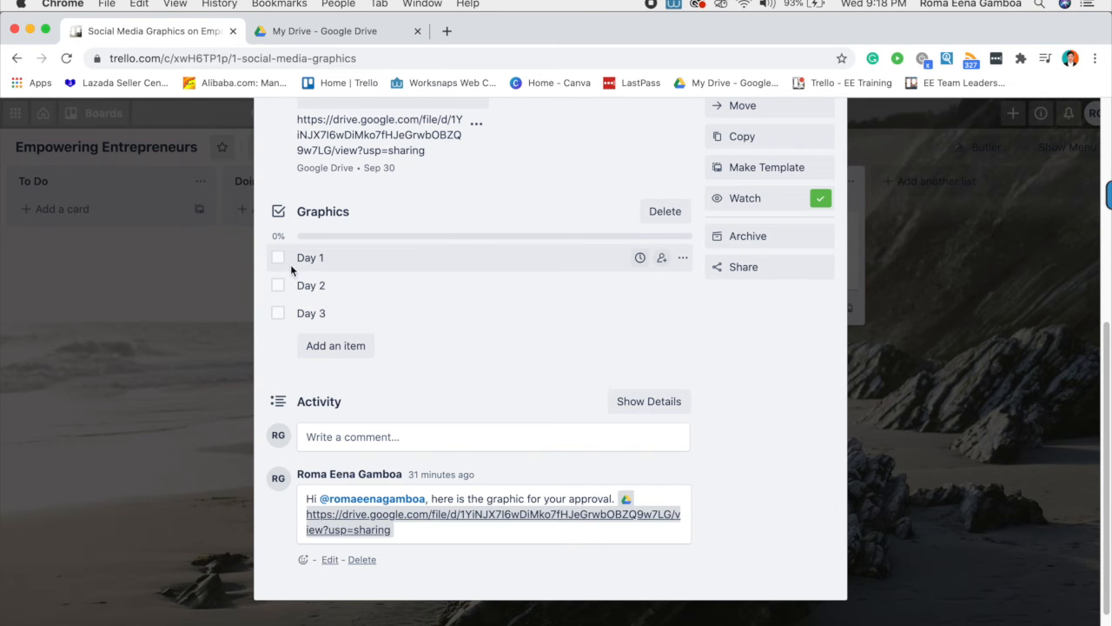
{"action": "scroll", "coordinate": [277, 270], "scroll_direction": "up", "scroll_amount": 1}
{"action": "left_click", "coordinate": [278, 286]}
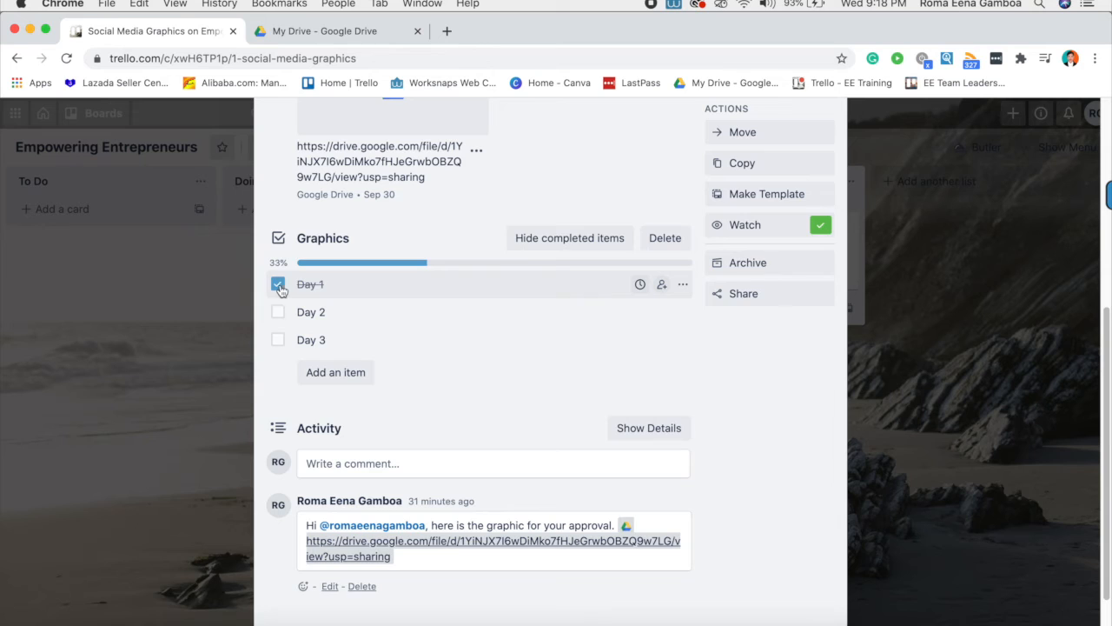
{"action": "scroll", "coordinate": [329, 363], "scroll_direction": "up", "scroll_amount": 1}
{"action": "left_click_drag", "start_coordinate": [277, 289], "coordinate": [365, 291]}
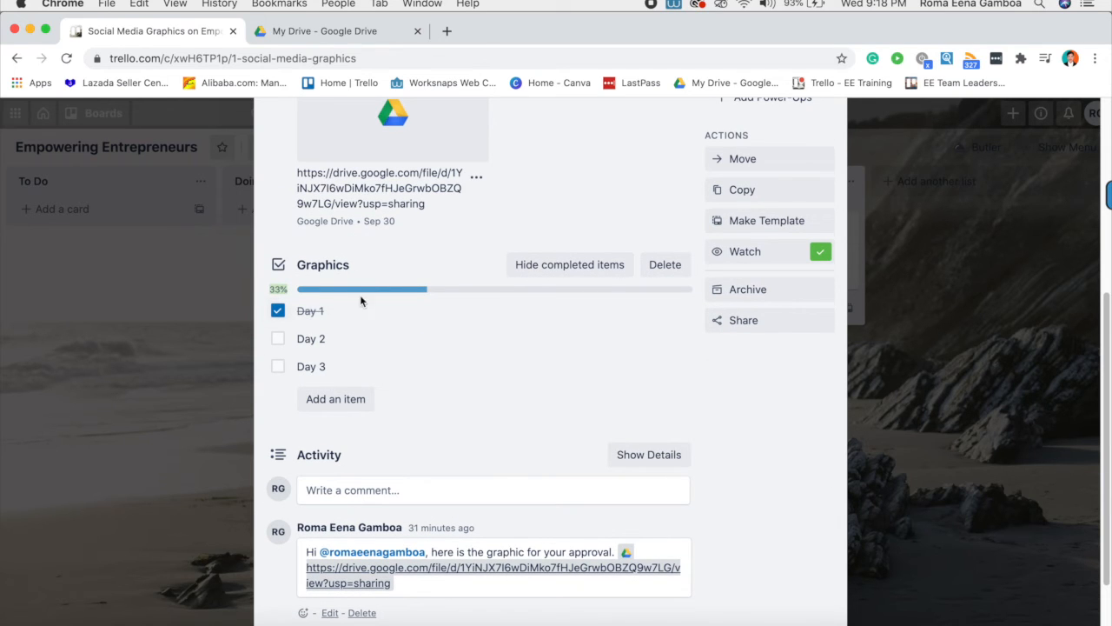
{"action": "left_click", "coordinate": [277, 338]}
{"action": "left_click", "coordinate": [277, 366]}
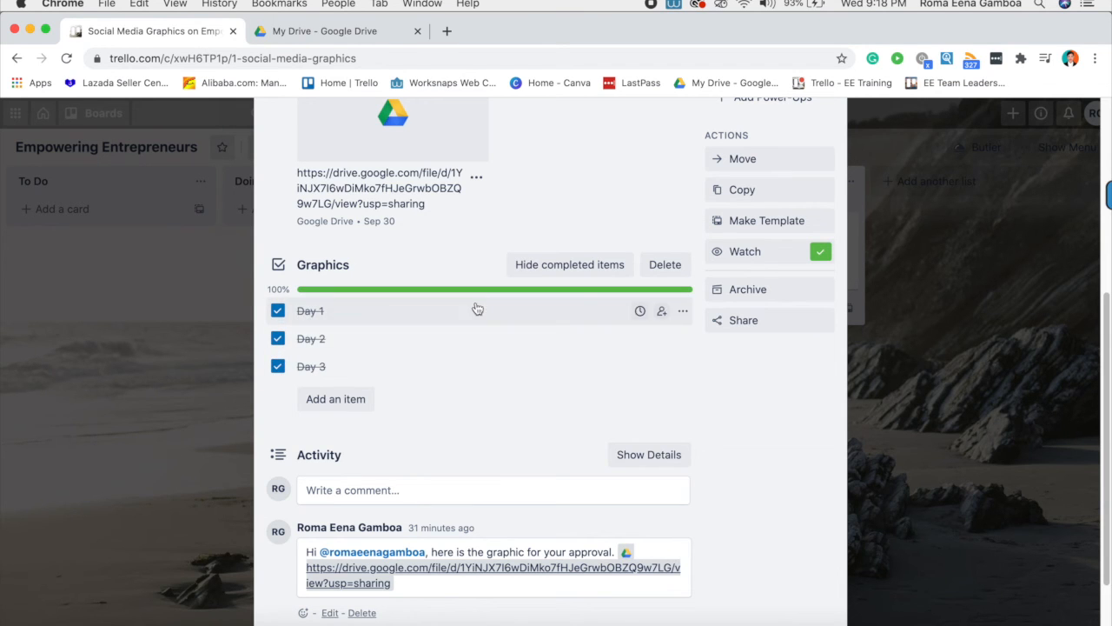
{"action": "scroll", "coordinate": [528, 441], "scroll_direction": "up", "scroll_amount": 2}
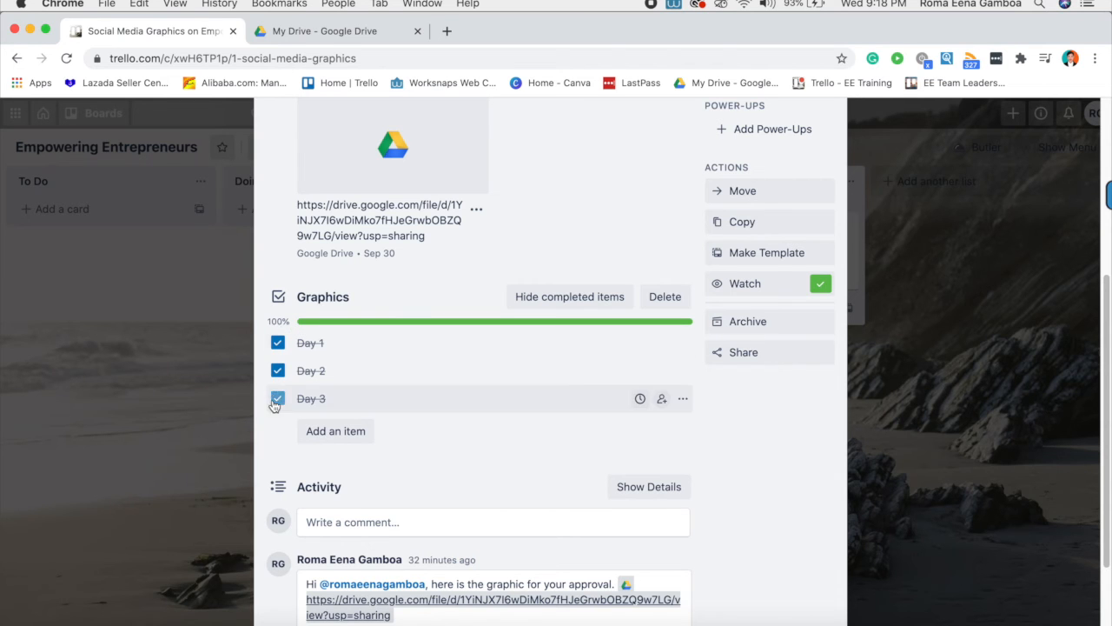
{"action": "scroll", "coordinate": [525, 428], "scroll_direction": "up", "scroll_amount": 6}
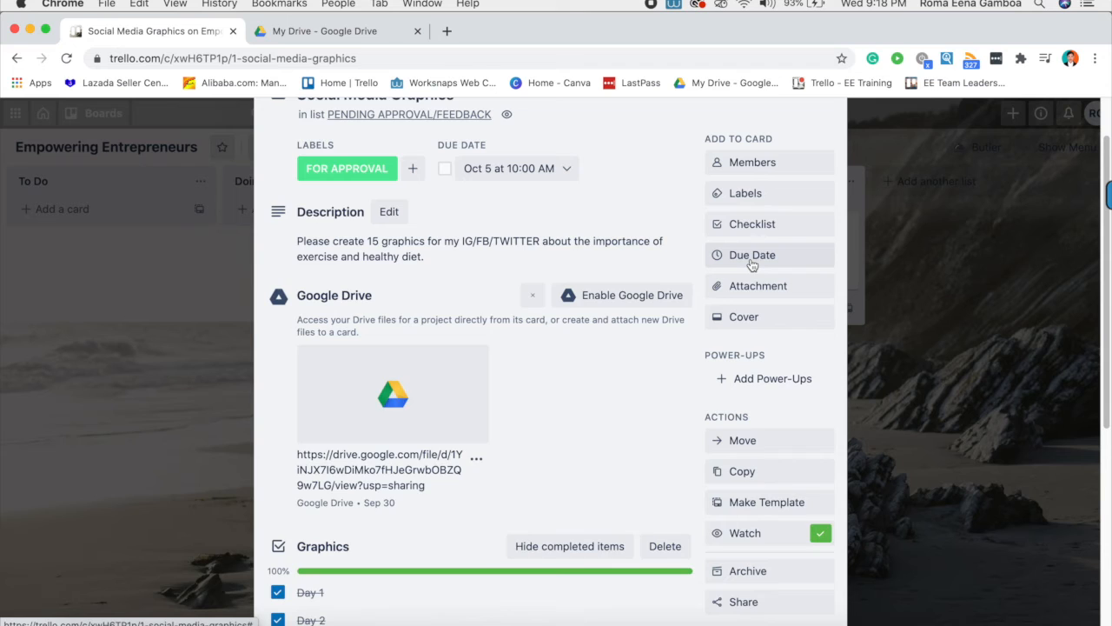
- Leave the due date unchanged and bring up the card's Attach From options
{"action": "scroll", "coordinate": [753, 269], "scroll_direction": "up", "scroll_amount": 1}
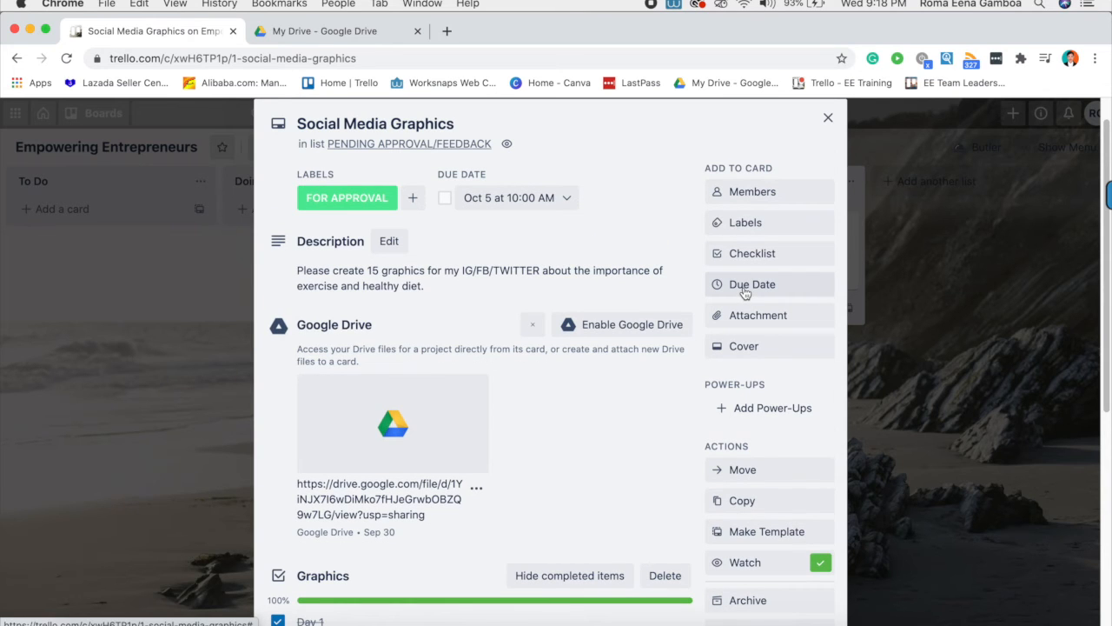
{"action": "left_click", "coordinate": [745, 287]}
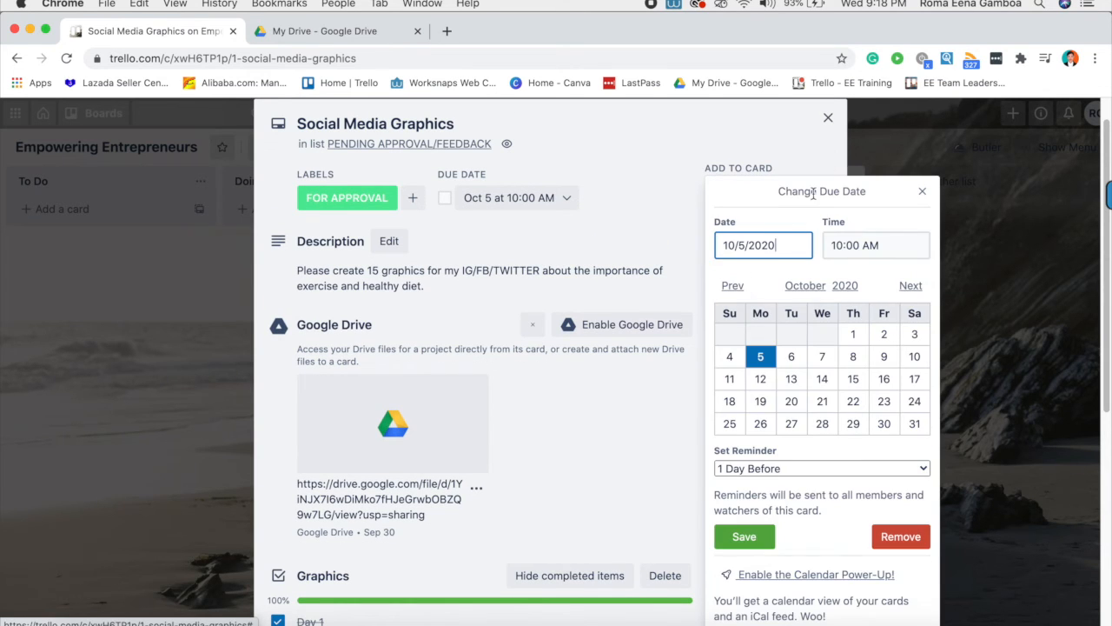
{"action": "left_click", "coordinate": [661, 436]}
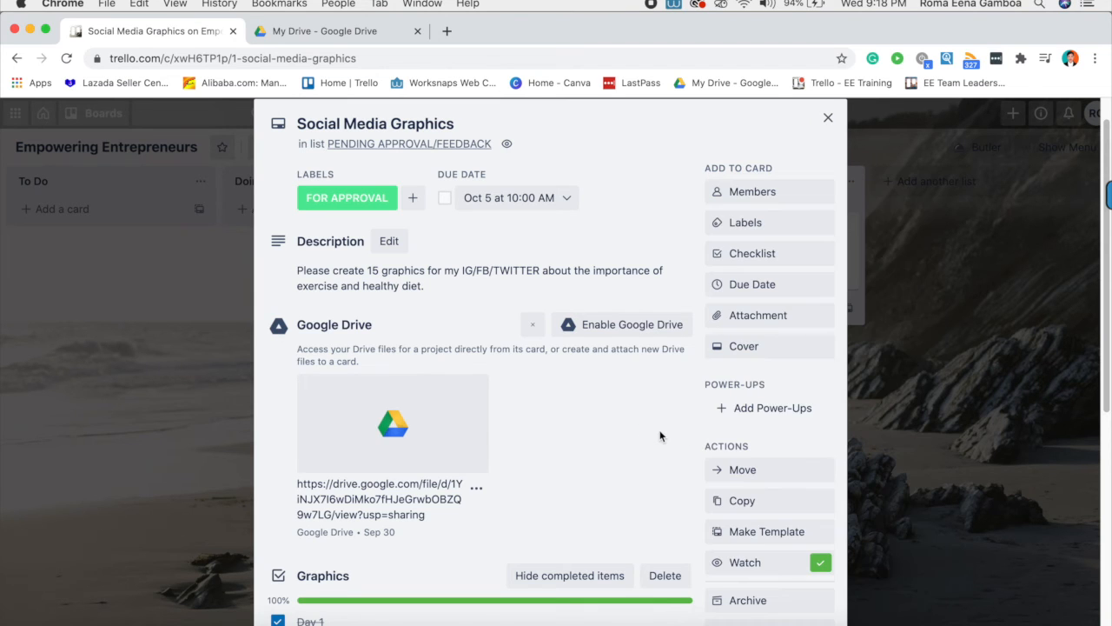
{"action": "left_click", "coordinate": [772, 318]}
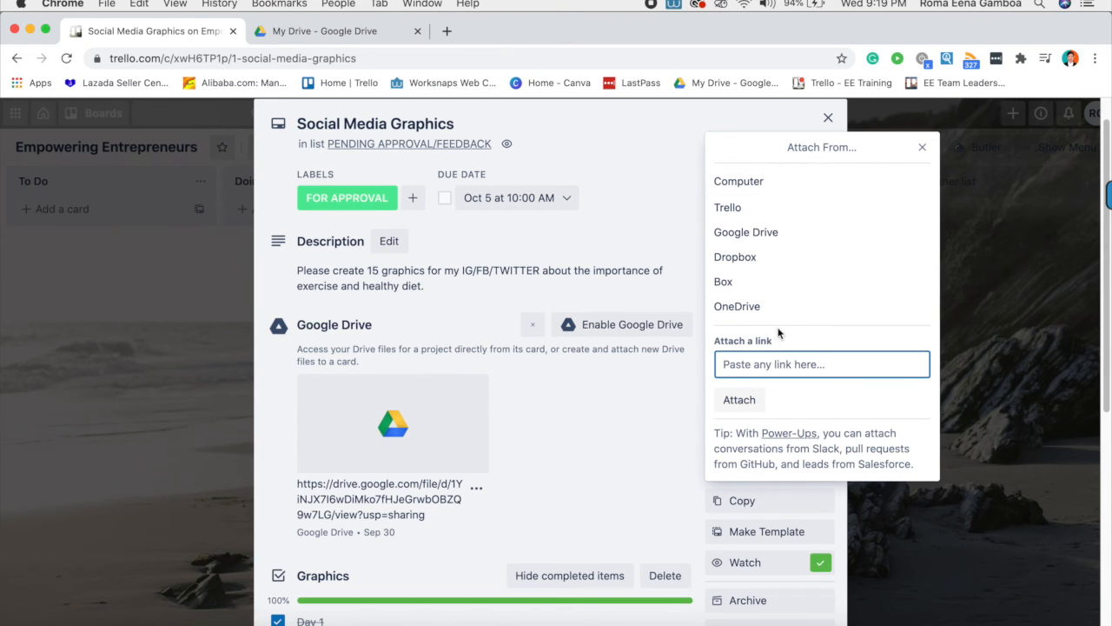
- Dismiss the attachment and cover options unchanged, then bring up the Copy Card form
{"action": "left_click", "coordinate": [620, 464]}
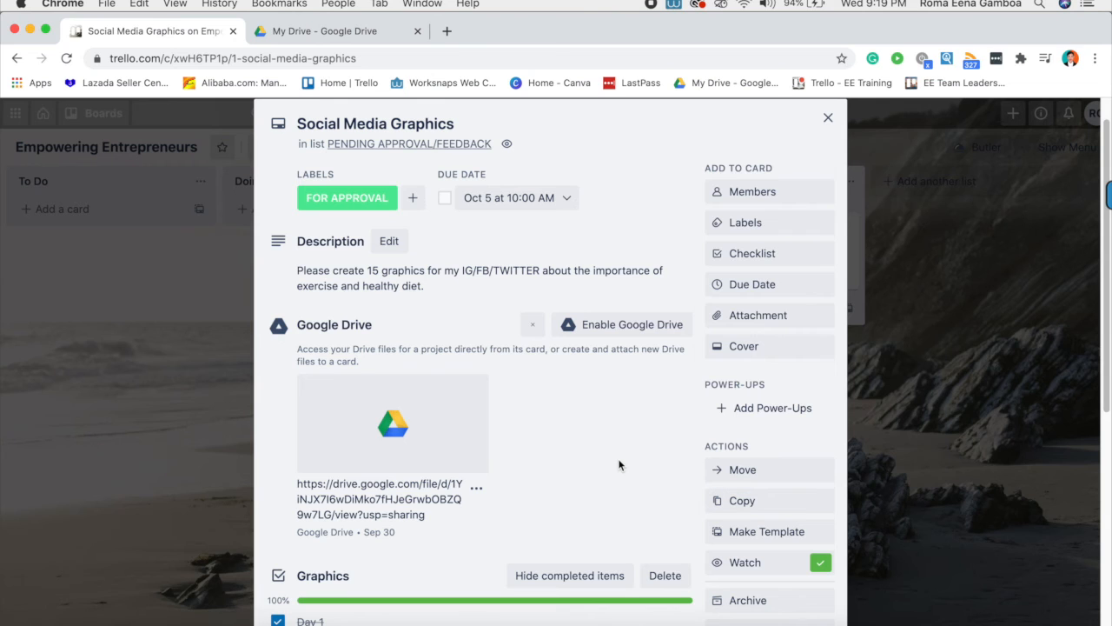
{"action": "left_click", "coordinate": [754, 350]}
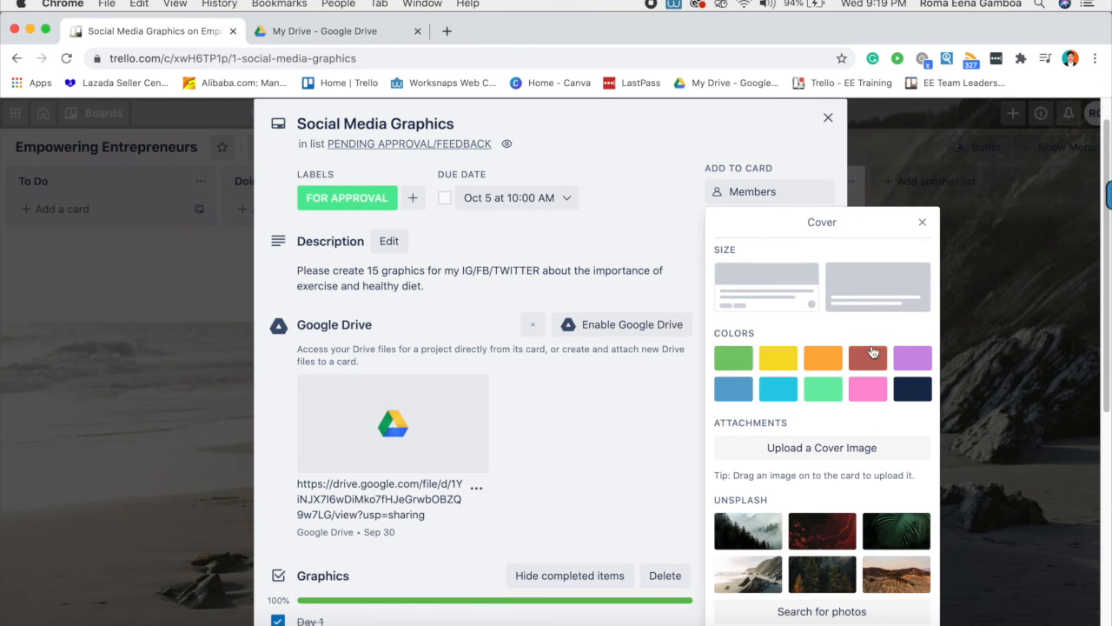
{"action": "left_click", "coordinate": [644, 517]}
{"action": "scroll", "coordinate": [730, 365], "scroll_direction": "down", "scroll_amount": 3}
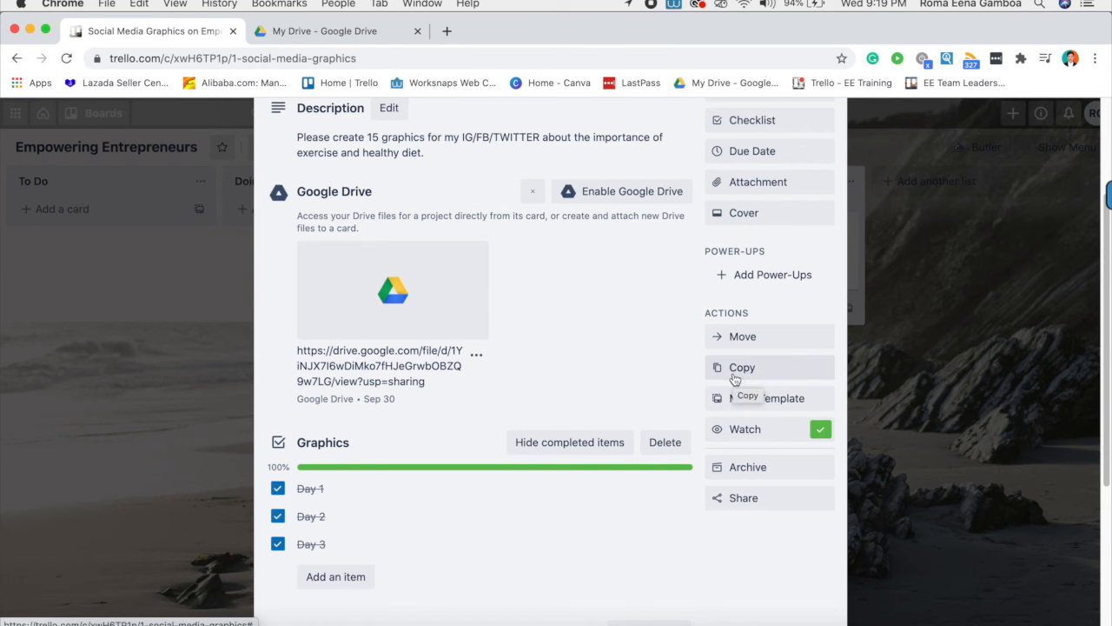
{"action": "scroll", "coordinate": [735, 379], "scroll_direction": "up", "scroll_amount": 3}
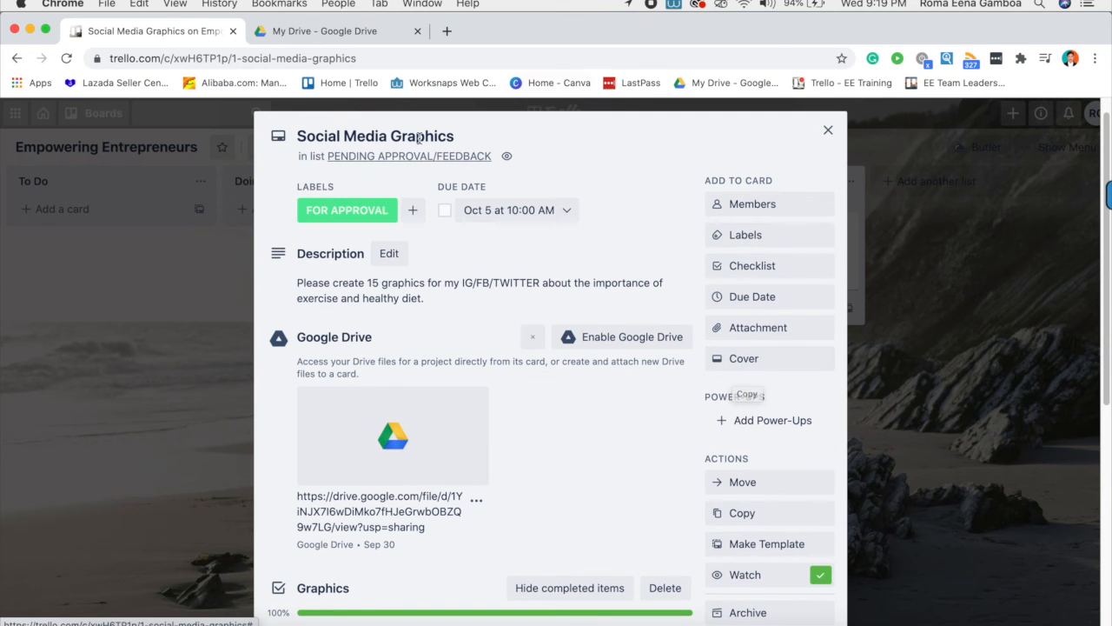
{"action": "scroll", "coordinate": [581, 402], "scroll_direction": "down", "scroll_amount": 3}
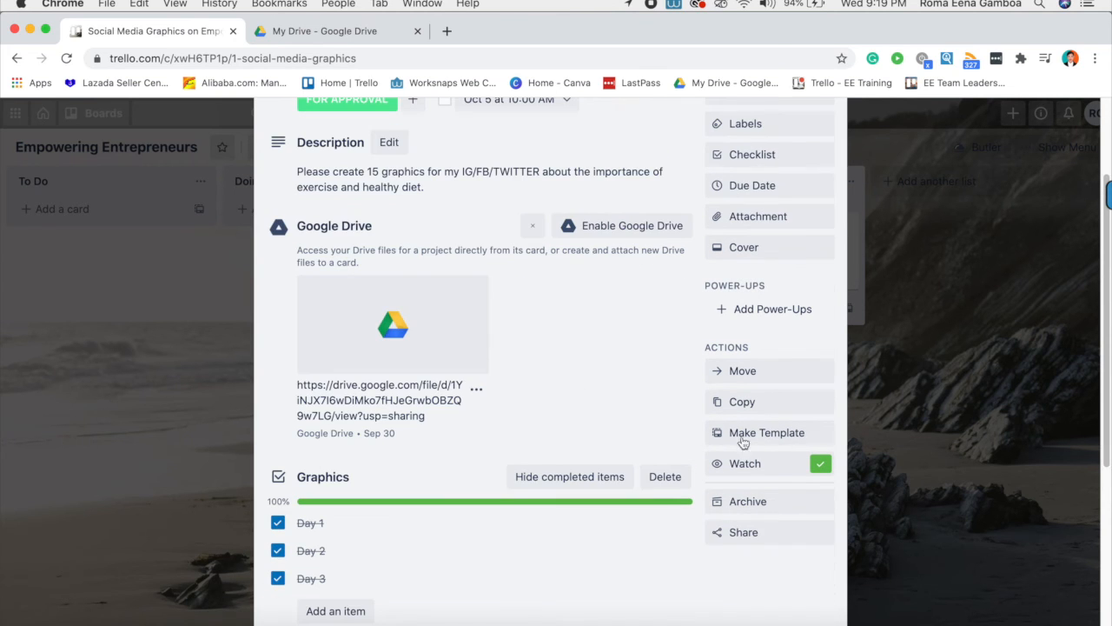
{"action": "left_click", "coordinate": [753, 401]}
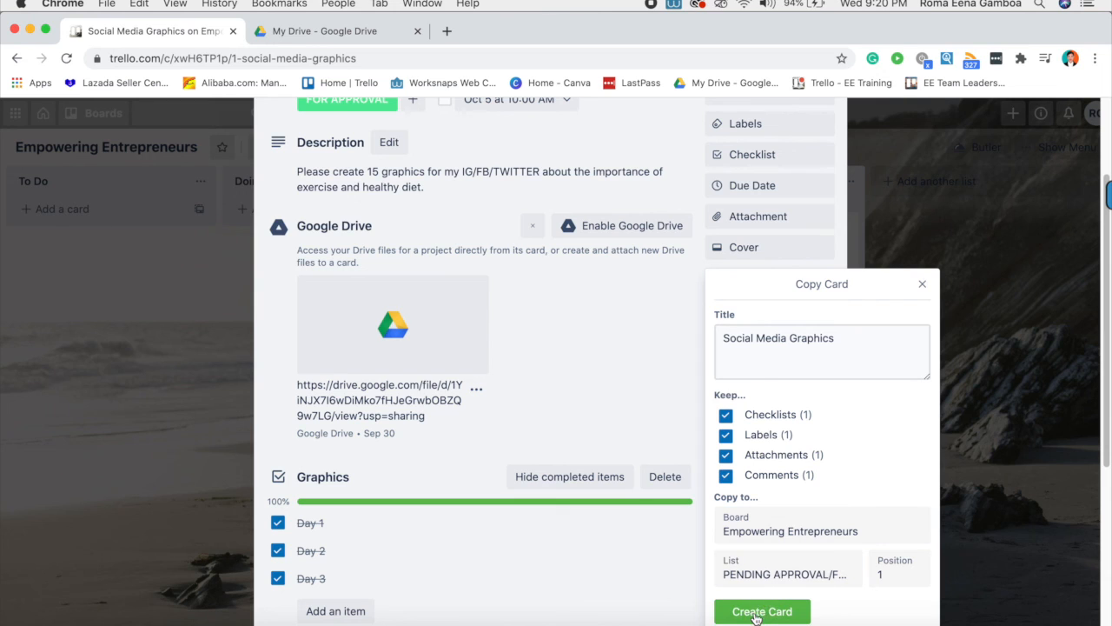
- Cancel the copy, toggle Watch off and on, and archive Social Media Graphics
{"action": "left_click", "coordinate": [920, 284]}
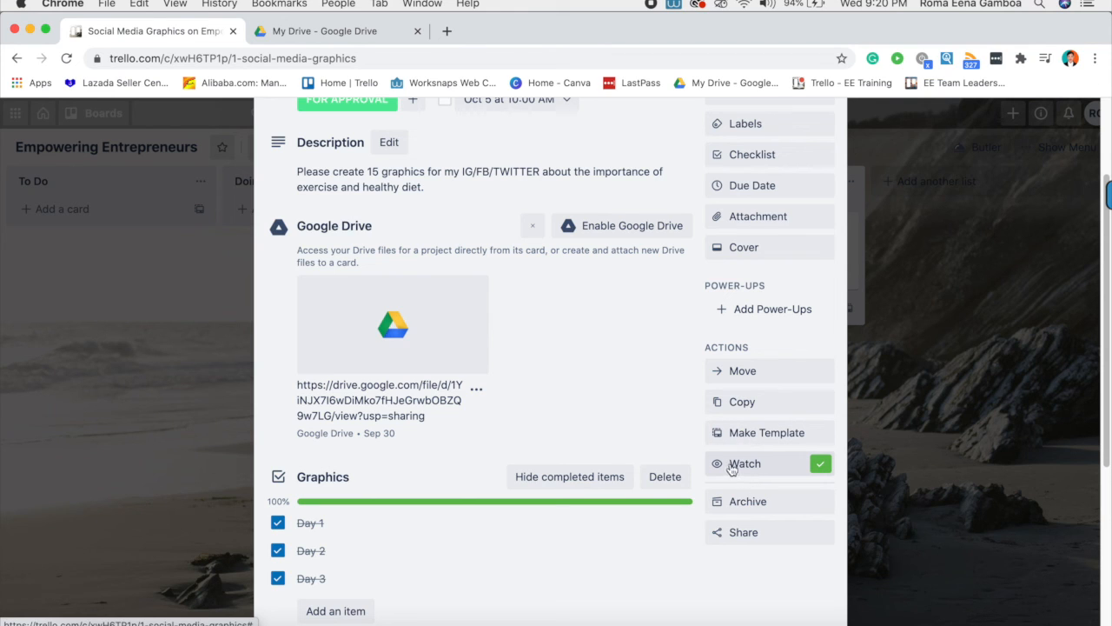
{"action": "left_click", "coordinate": [817, 469]}
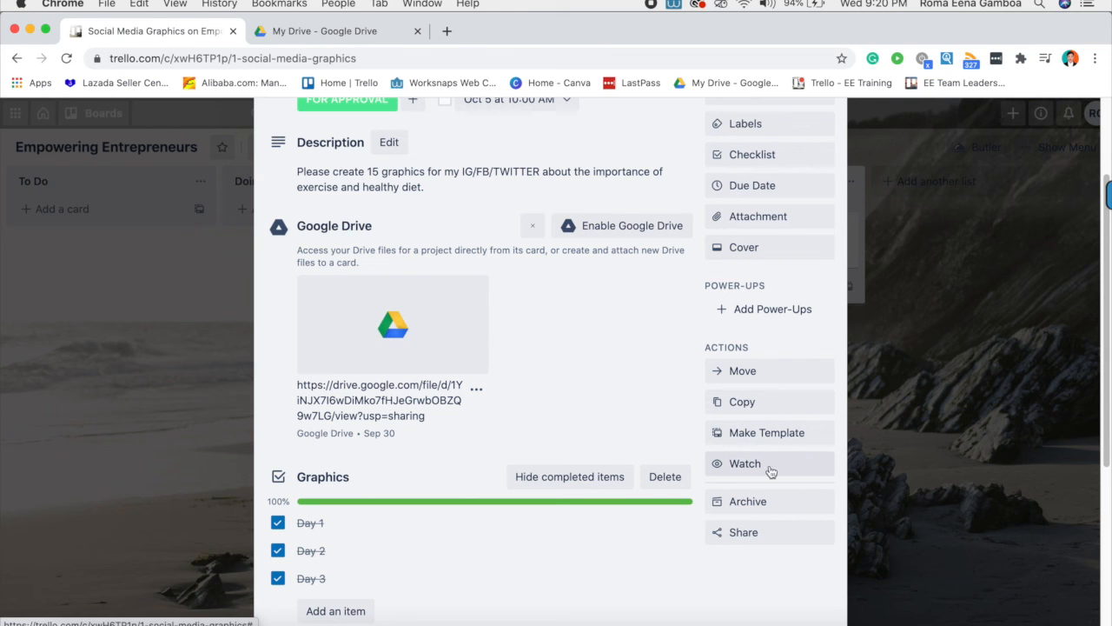
{"action": "left_click", "coordinate": [825, 466]}
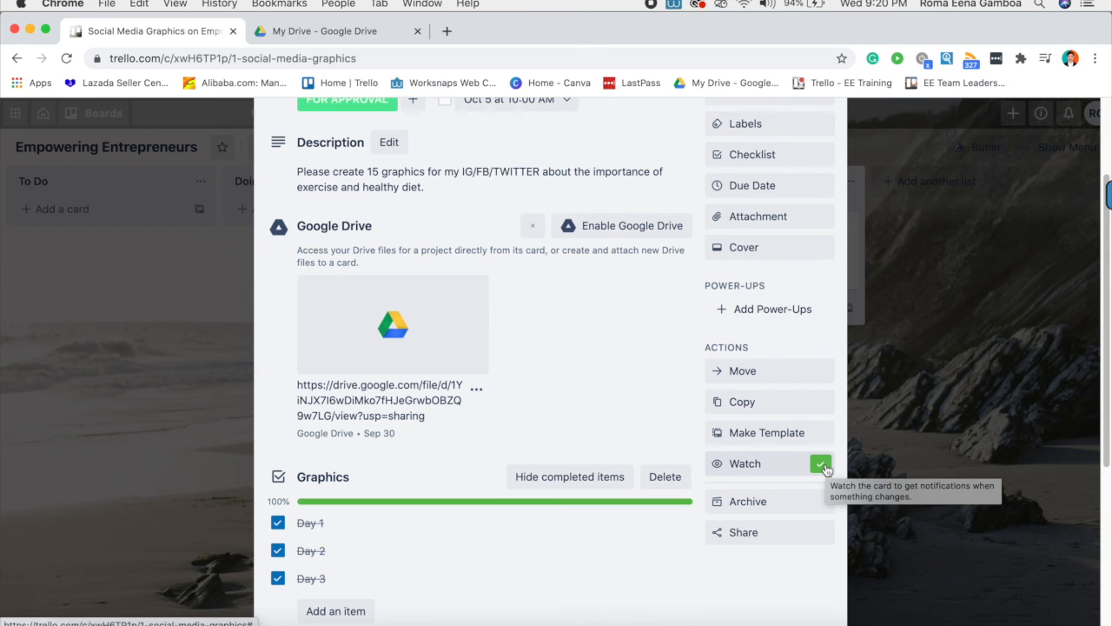
{"action": "left_click", "coordinate": [758, 504]}
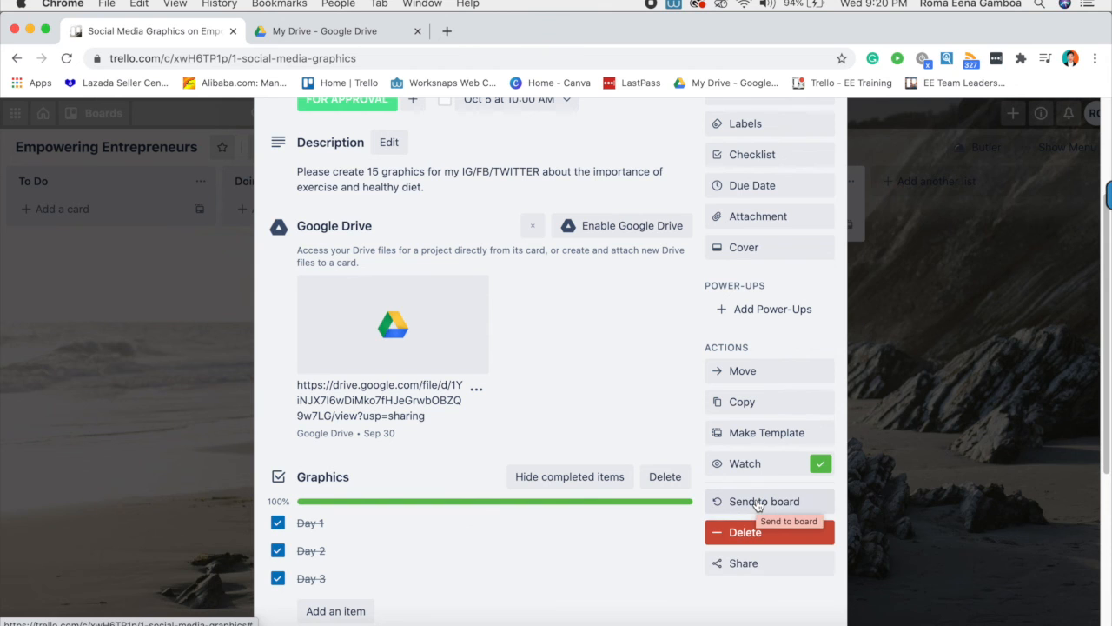
{"action": "left_click", "coordinate": [906, 499]}
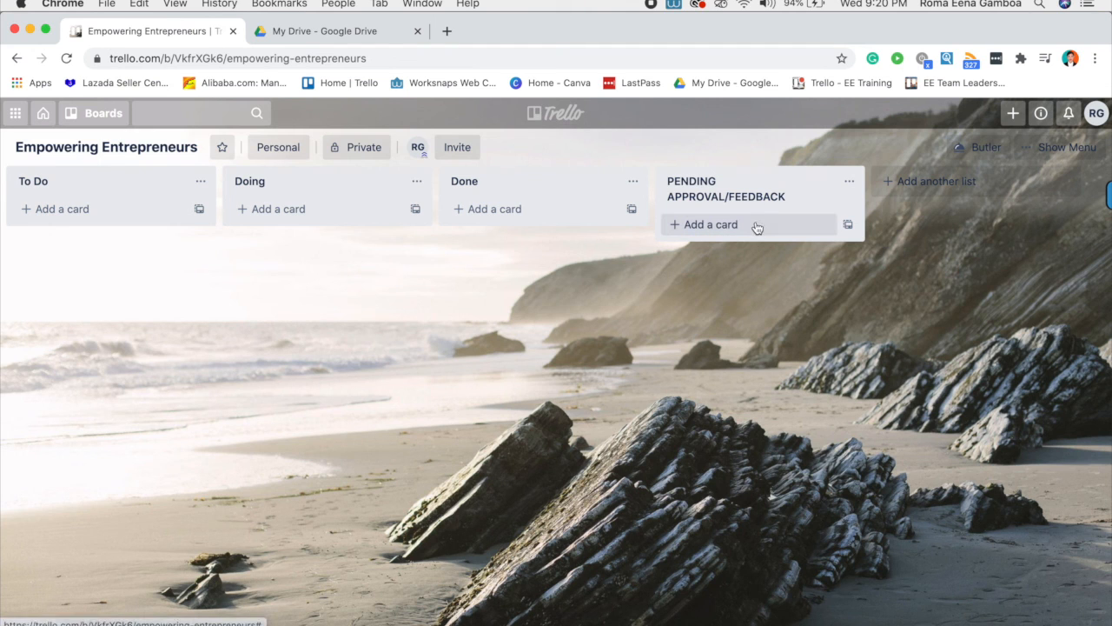
- Navigate the board menu through More to the Archived Items list
{"action": "left_click", "coordinate": [1064, 148]}
{"action": "scroll", "coordinate": [908, 499], "scroll_direction": "down", "scroll_amount": 3}
{"action": "scroll", "coordinate": [908, 508], "scroll_direction": "up", "scroll_amount": 3}
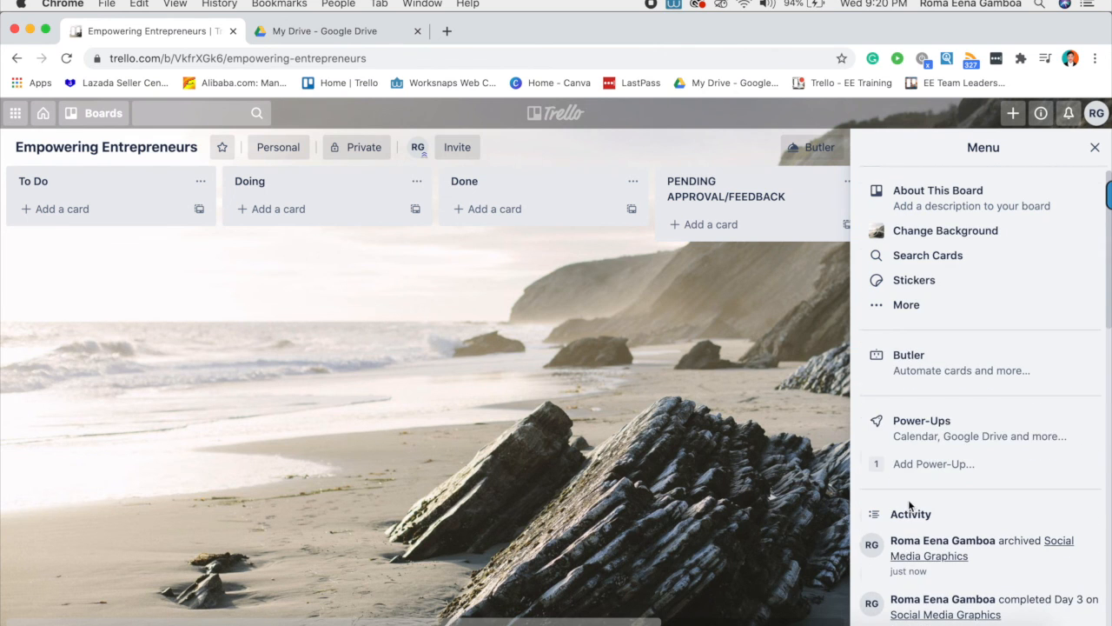
{"action": "left_click", "coordinate": [895, 305]}
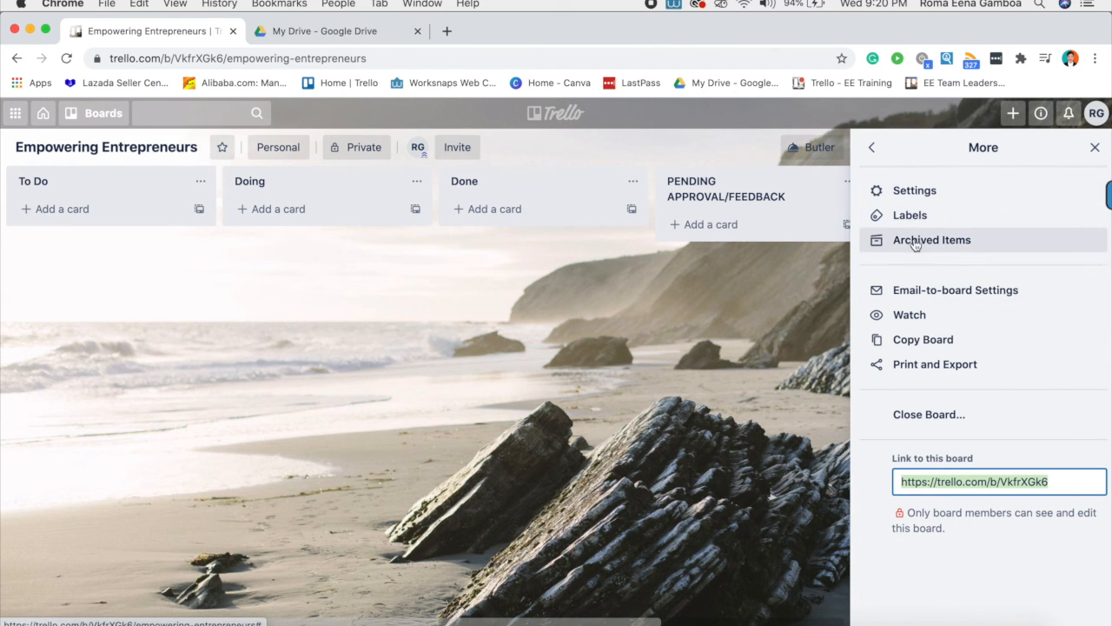
{"action": "left_click", "coordinate": [876, 147]}
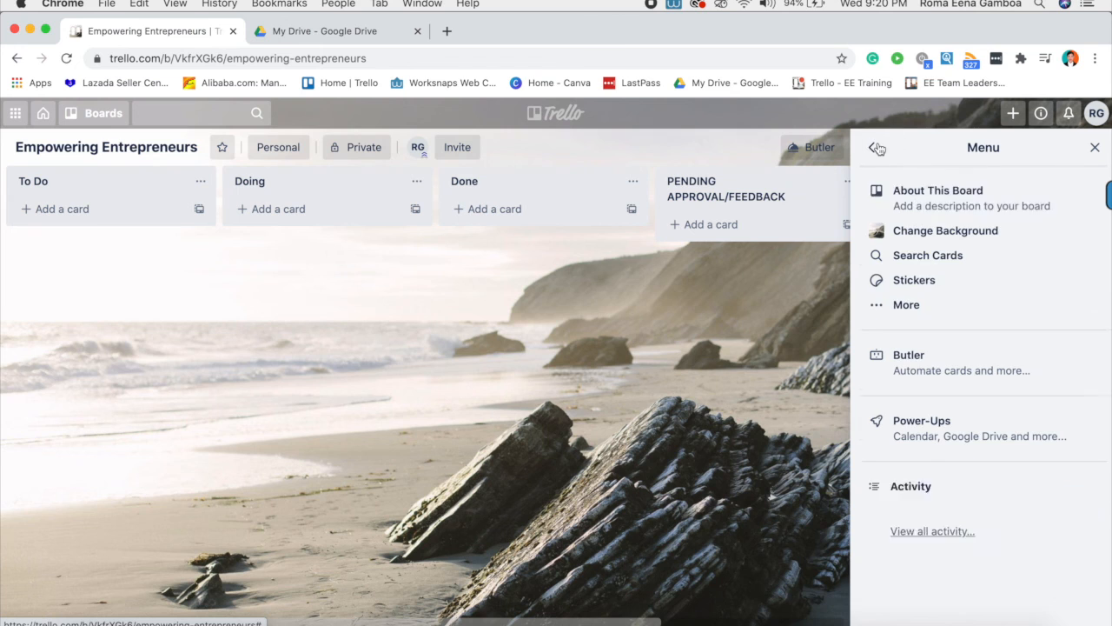
{"action": "left_click", "coordinate": [904, 309]}
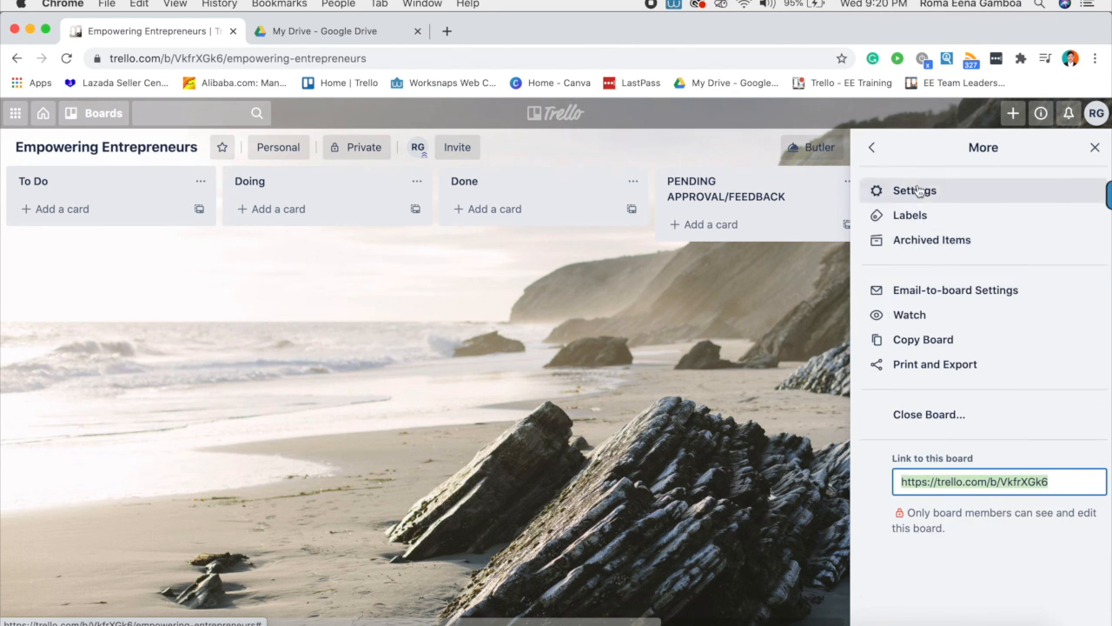
{"action": "left_click", "coordinate": [909, 248]}
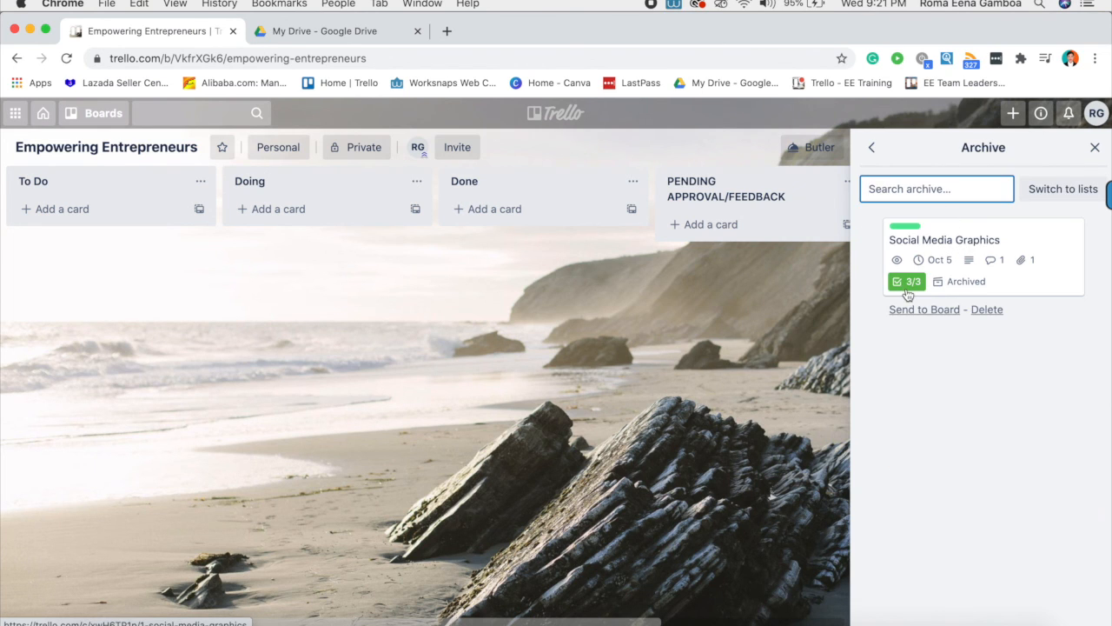
- Send Social Media Graphics back to the board and close the board menu
{"action": "left_click", "coordinate": [934, 316]}
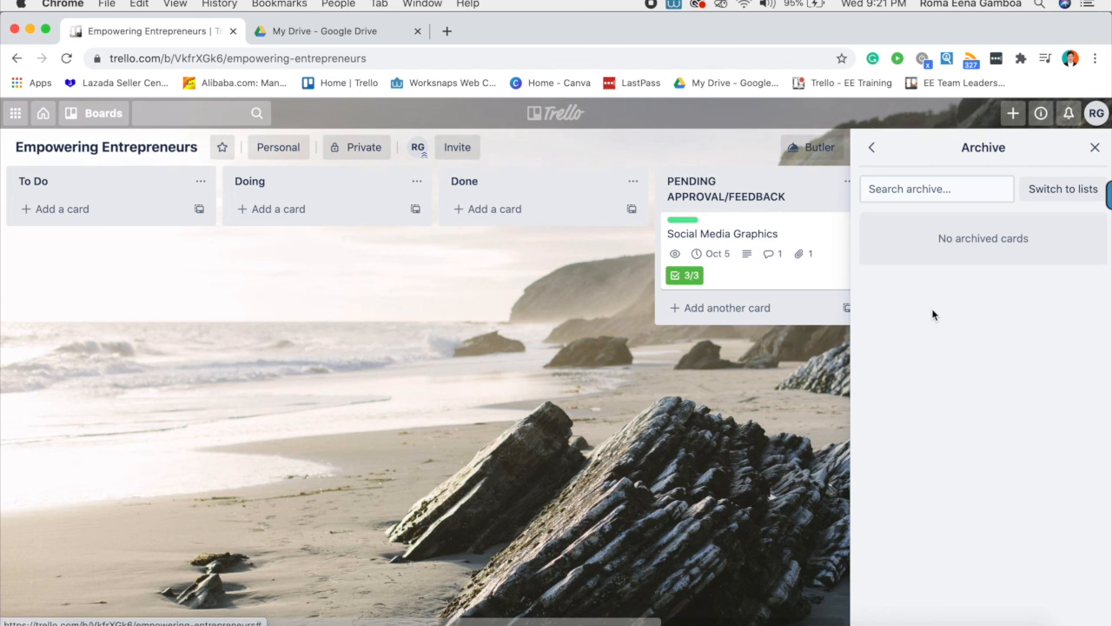
{"action": "left_click", "coordinate": [875, 153]}
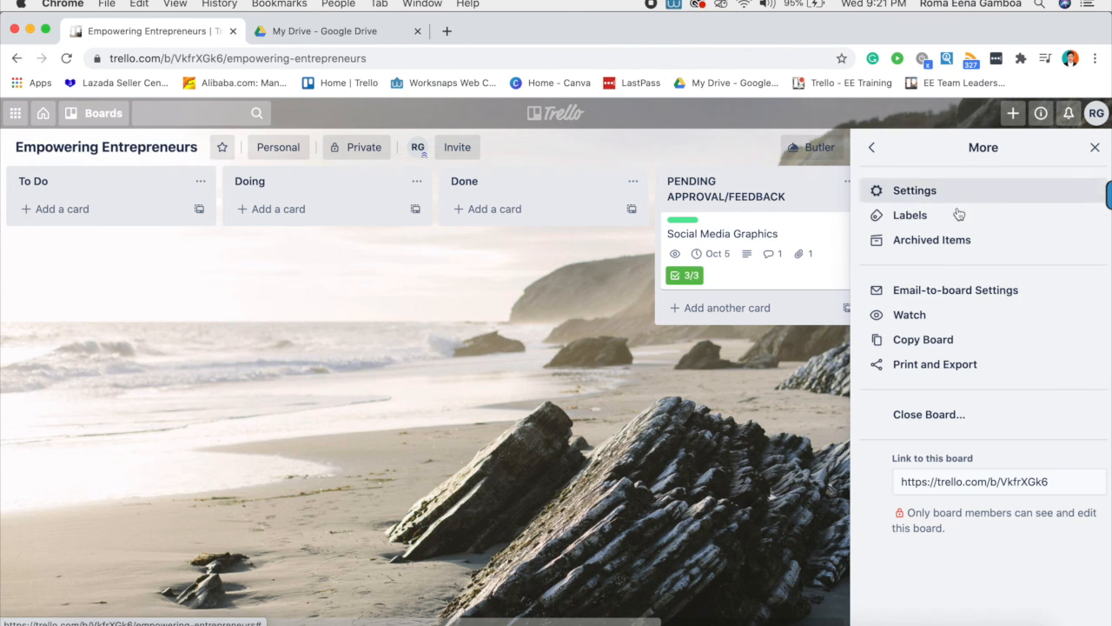
{"action": "left_click", "coordinate": [874, 151]}
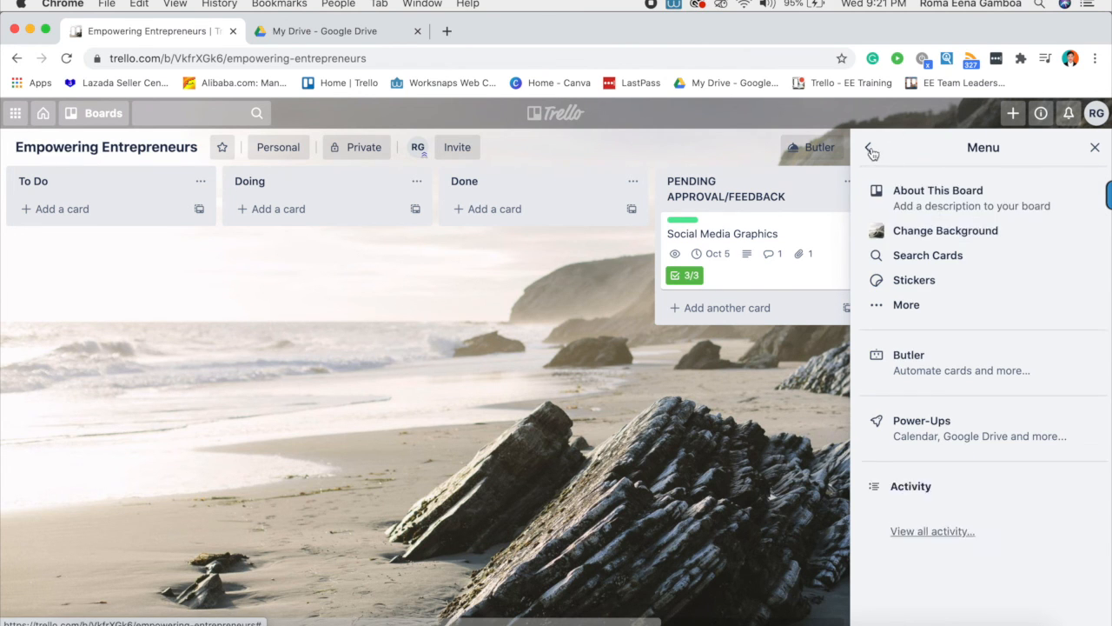
{"action": "left_click", "coordinate": [1095, 148]}
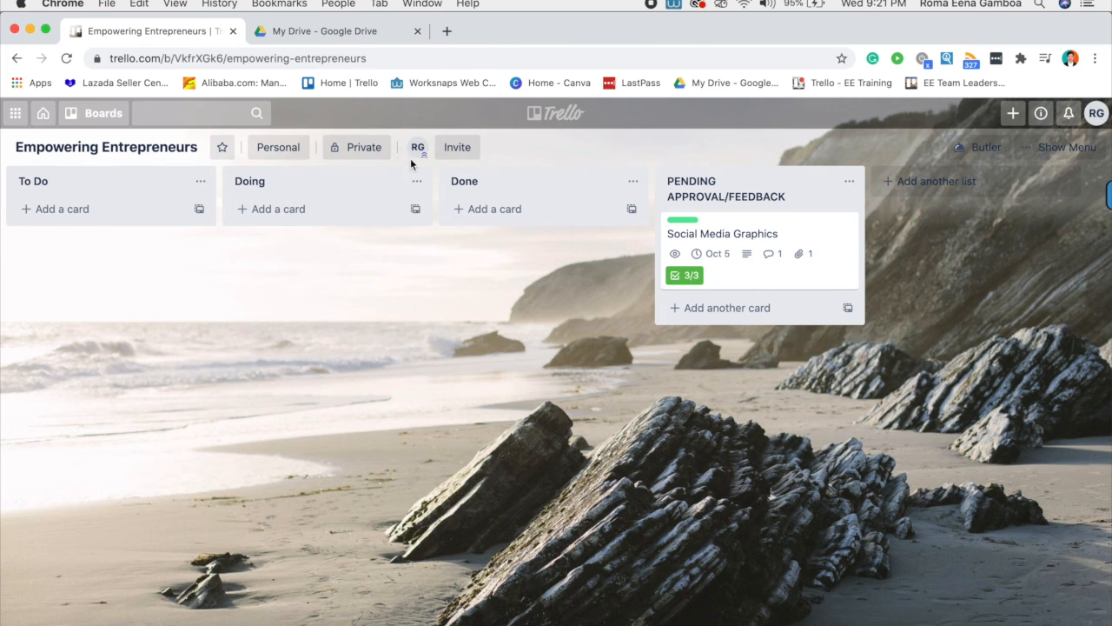